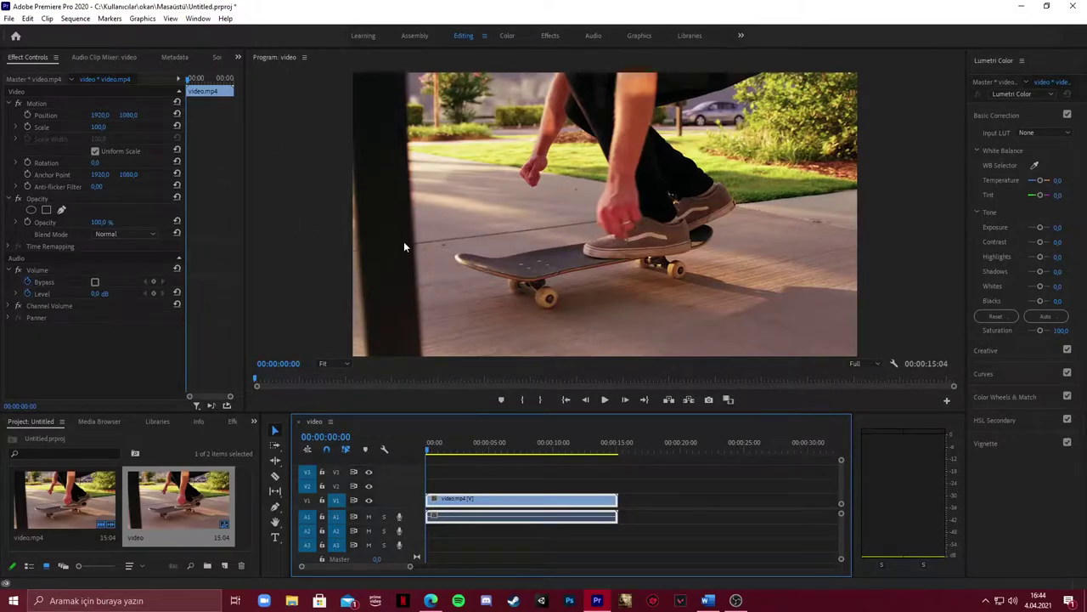
Scrub through the opening frames of the skateboard clip on the timeline
{"action": "left_click", "coordinate": [431, 452]}
{"action": "left_click_drag", "start_coordinate": [431, 451], "coordinate": [427, 459]}
Search the effects for 'crop' and drag the Transform Crop effect onto video.mp4
{"action": "left_click", "coordinate": [231, 422]}
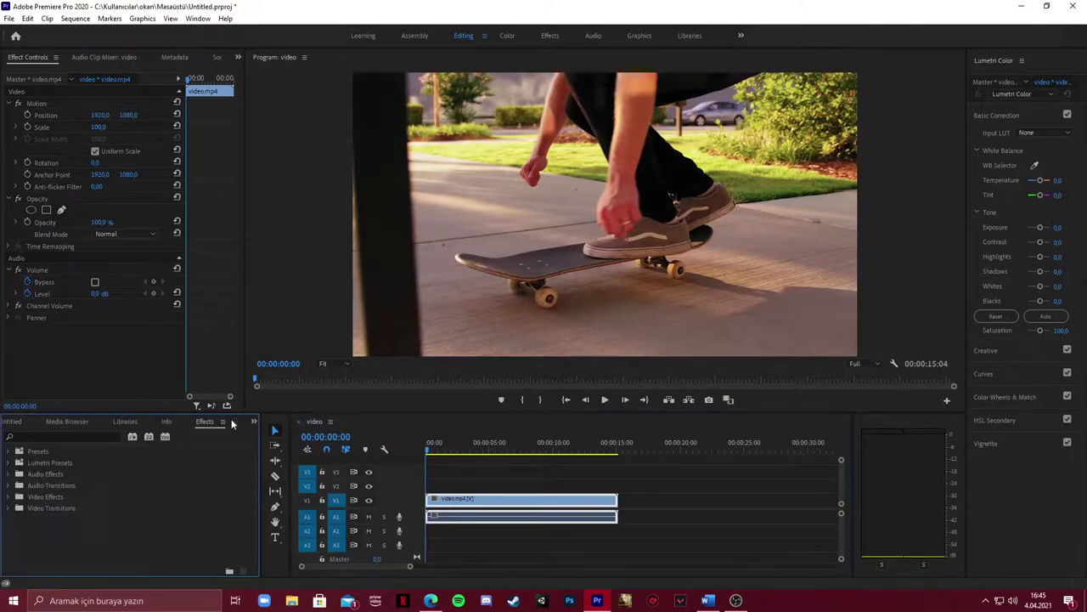
{"action": "left_click", "coordinate": [90, 436]}
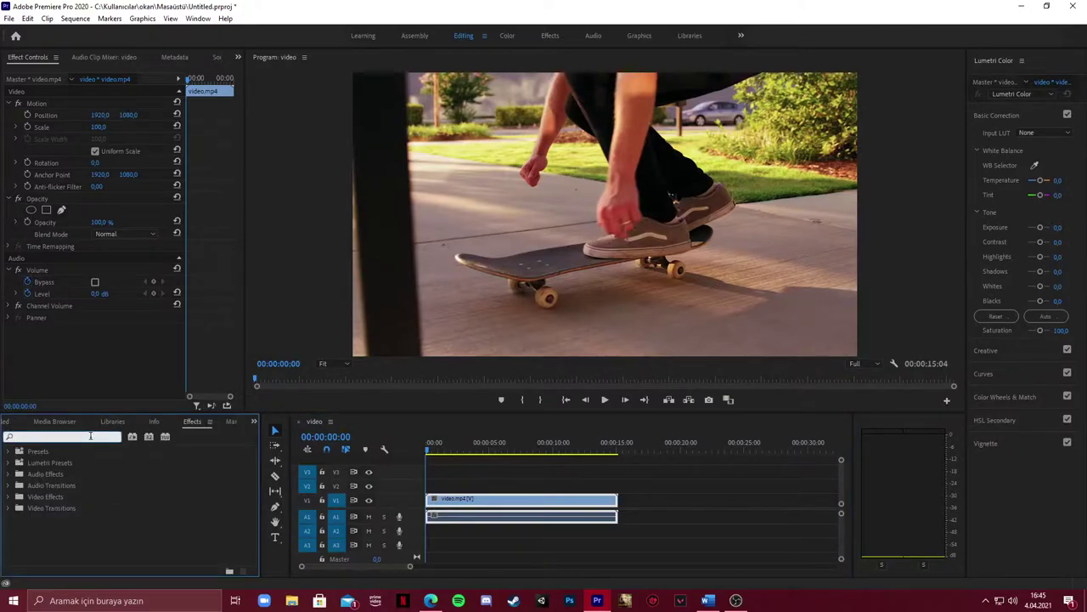
{"action": "type", "text": "crop"}
{"action": "left_click", "coordinate": [52, 517]}
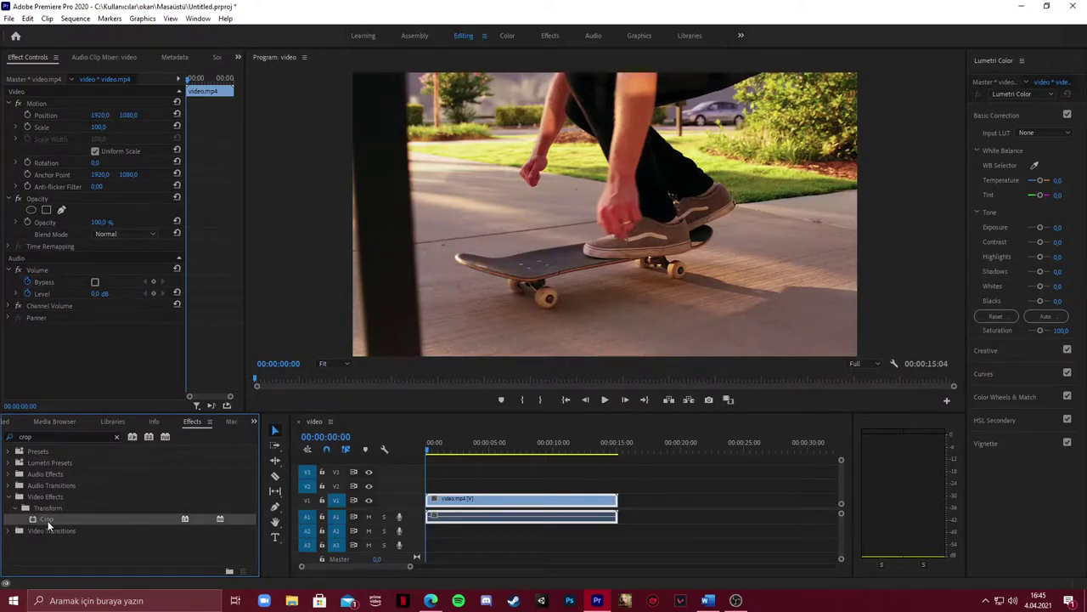
{"action": "left_click_drag", "start_coordinate": [48, 519], "coordinate": [460, 502]}
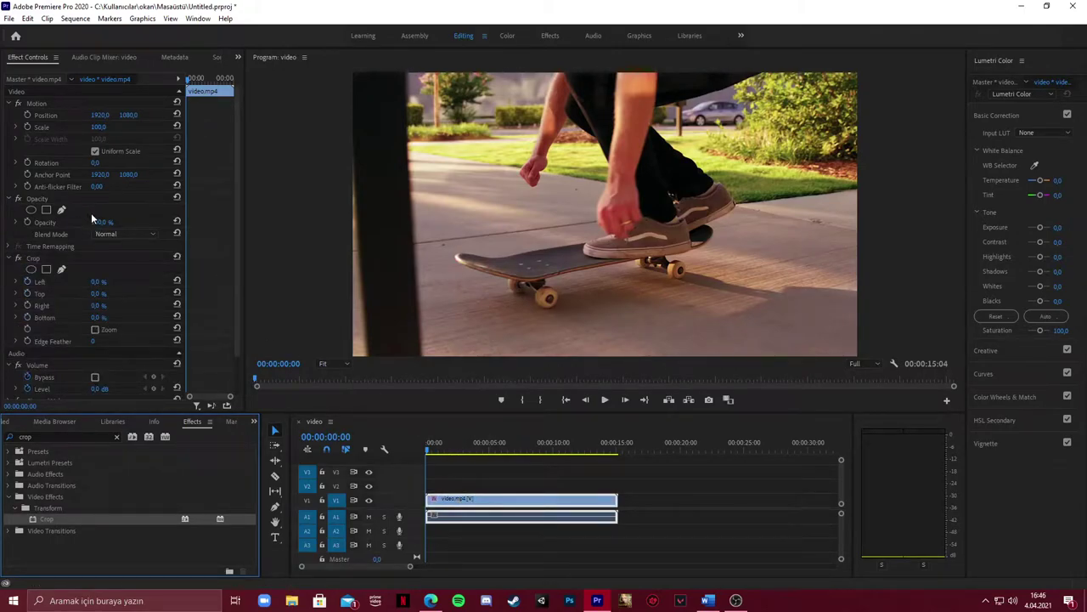
Collapse the Motion, Opacity and Volume settings in Effect Controls, leaving Crop expanded
{"action": "left_click", "coordinate": [9, 105]}
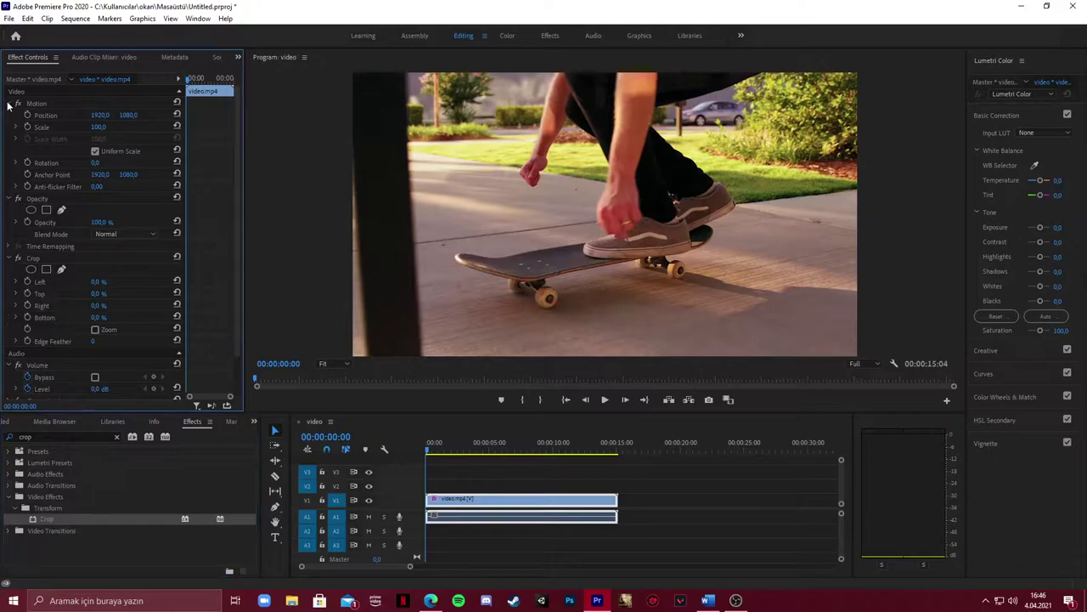
{"action": "left_click", "coordinate": [9, 104]}
{"action": "left_click", "coordinate": [12, 116]}
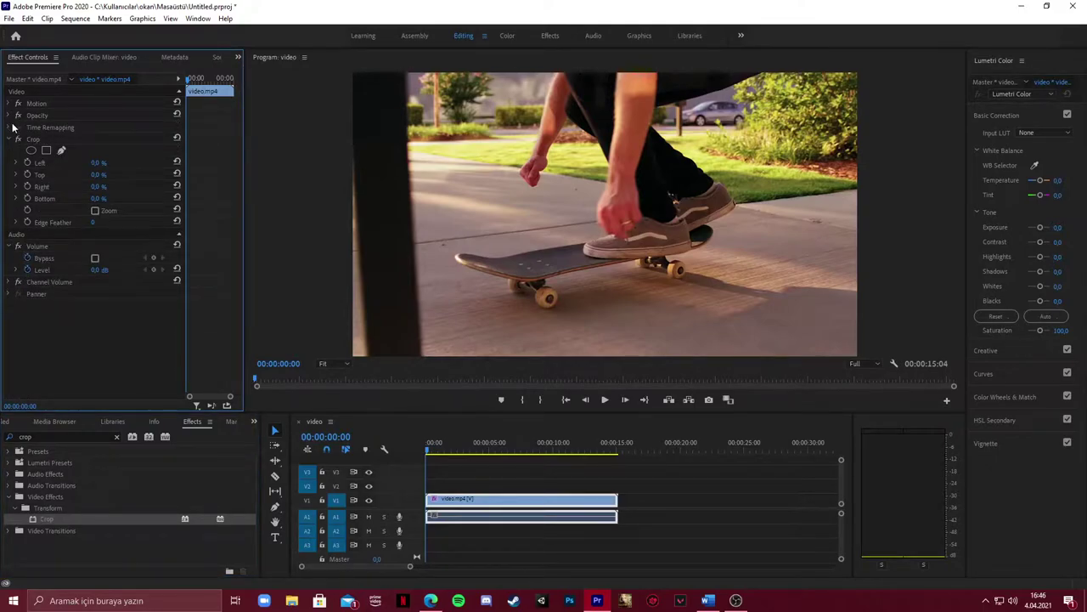
{"action": "left_click", "coordinate": [12, 245]}
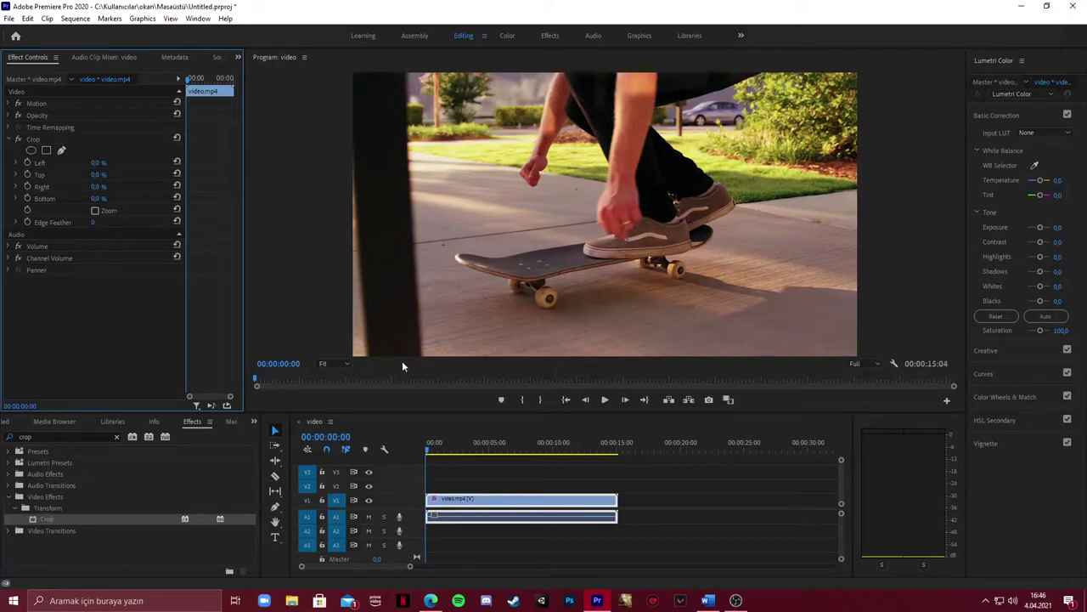
Zoom the timeline in on the clip and scrub back near its start
{"action": "scroll", "coordinate": [456, 515], "scroll_direction": "up", "scroll_amount": 2}
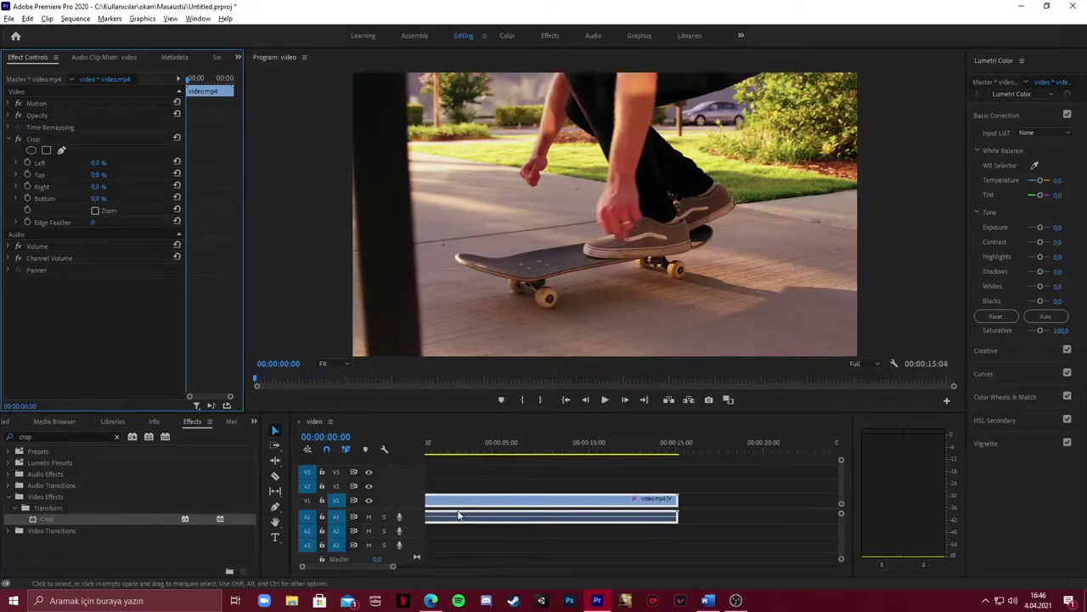
{"action": "scroll", "coordinate": [470, 497], "scroll_direction": "up", "scroll_amount": 1}
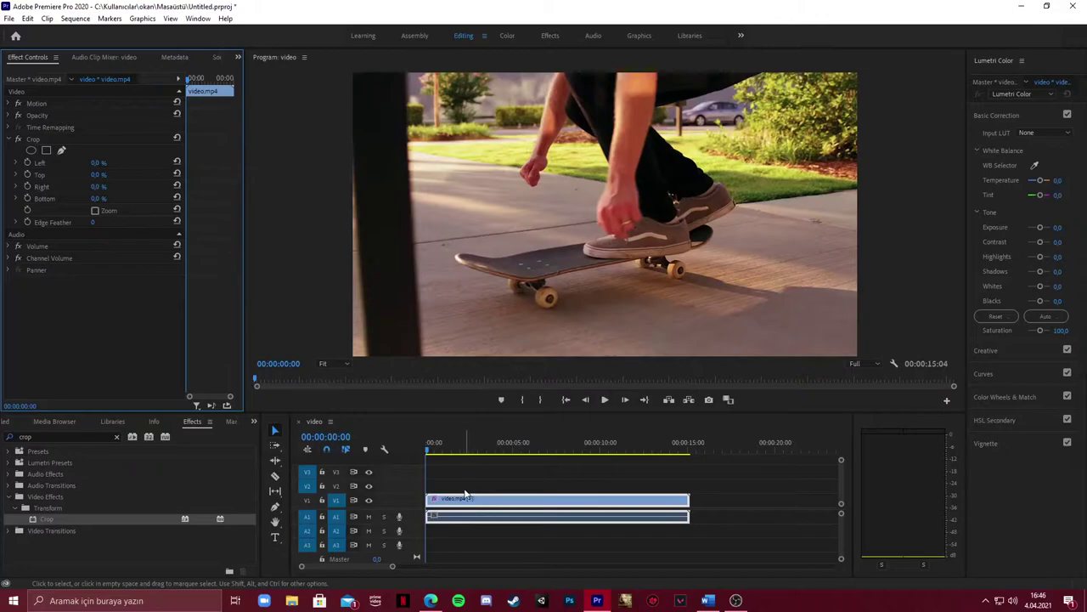
{"action": "scroll", "coordinate": [445, 486], "scroll_direction": "up", "scroll_amount": 2}
{"action": "scroll", "coordinate": [445, 486], "scroll_direction": "up", "scroll_amount": 2}
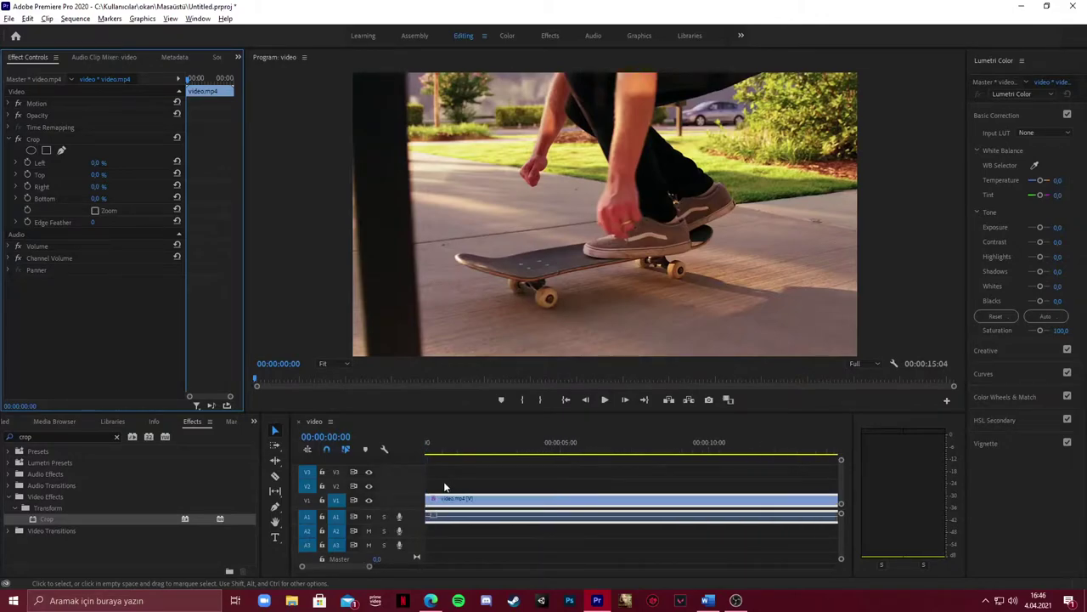
{"action": "scroll", "coordinate": [445, 484], "scroll_direction": "up", "scroll_amount": 1}
{"action": "left_click_drag", "start_coordinate": [431, 454], "coordinate": [424, 456]}
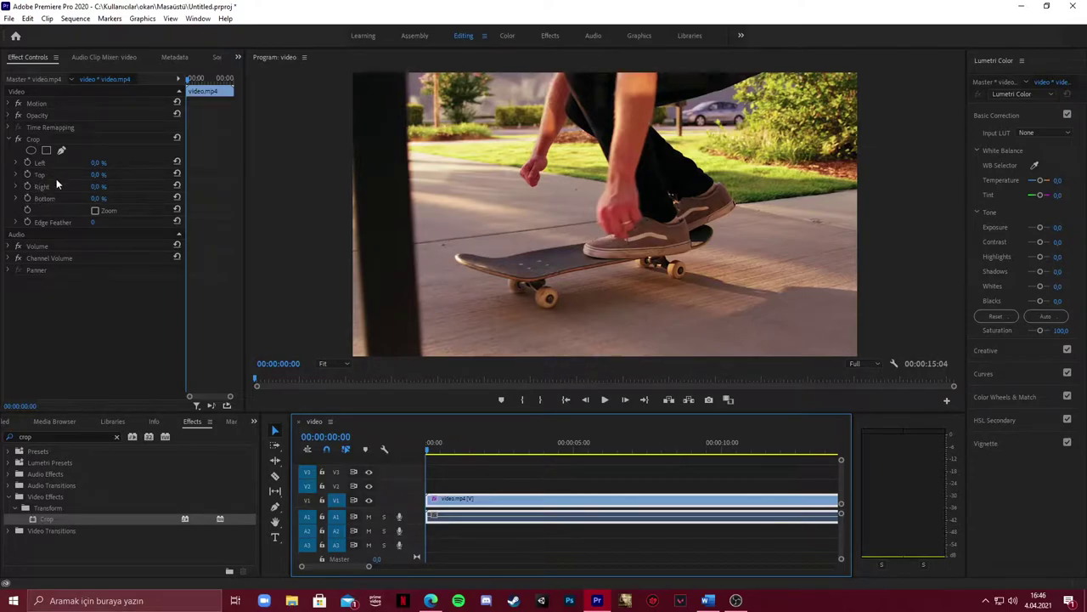
Set Crop Top and Bottom to 50% and add keyframes for both at 00:00:00:00
{"action": "left_click", "coordinate": [100, 174]}
{"action": "type", "text": "50"}
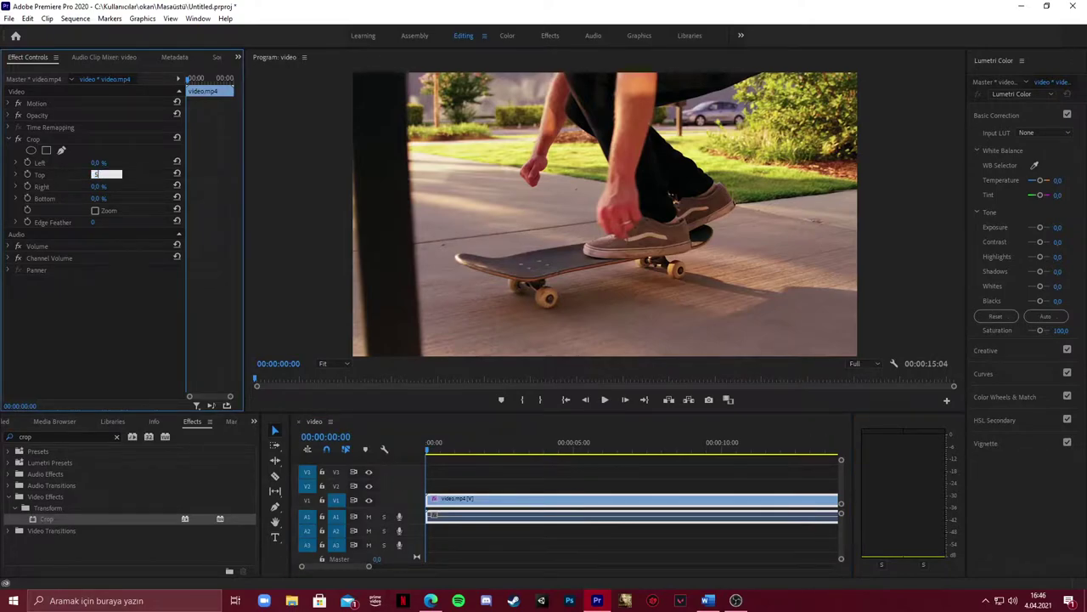
{"action": "key", "text": "Return"}
{"action": "left_click", "coordinate": [99, 198]}
{"action": "type", "text": "50"}
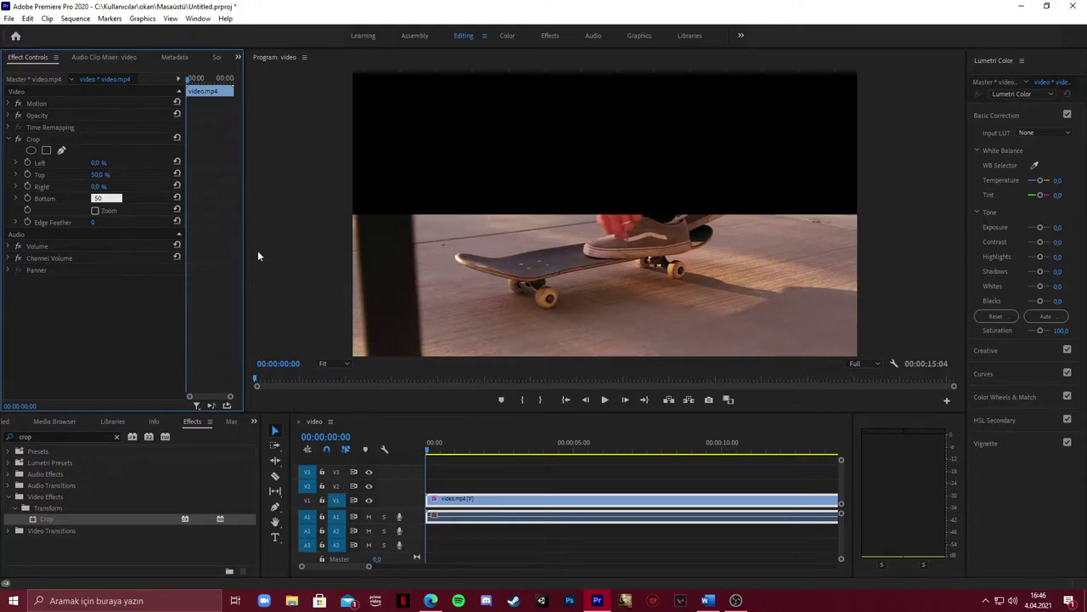
{"action": "left_click", "coordinate": [535, 299]}
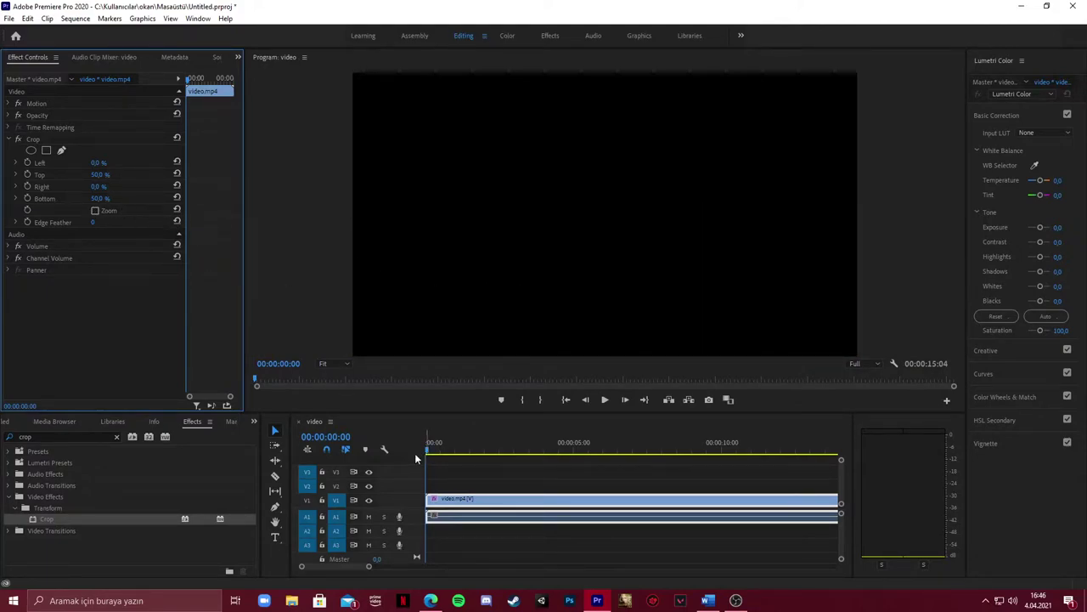
{"action": "left_click", "coordinate": [28, 175]}
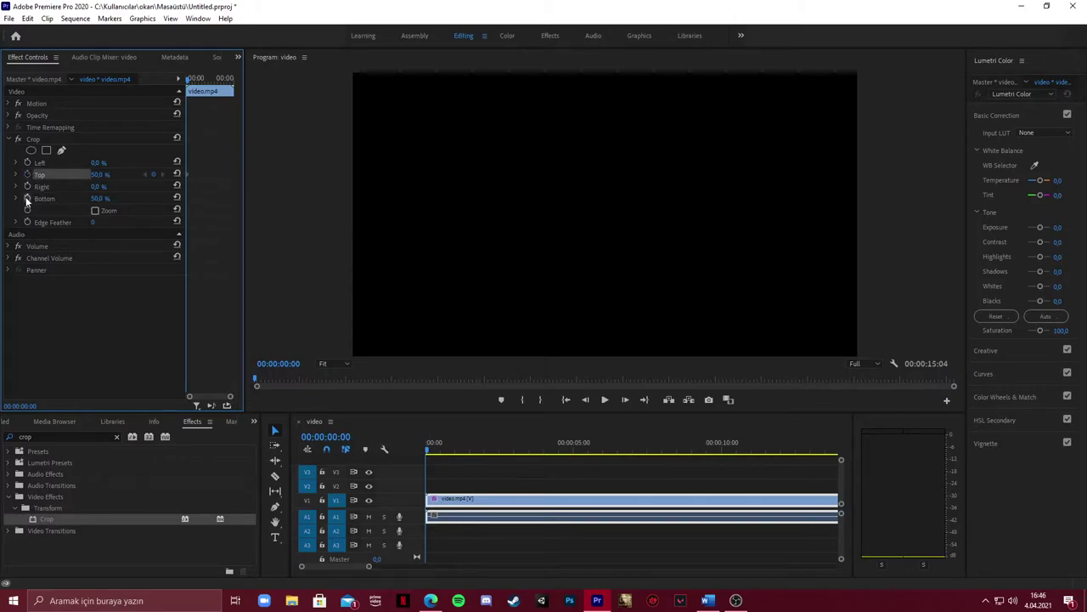
{"action": "left_click", "coordinate": [27, 198]}
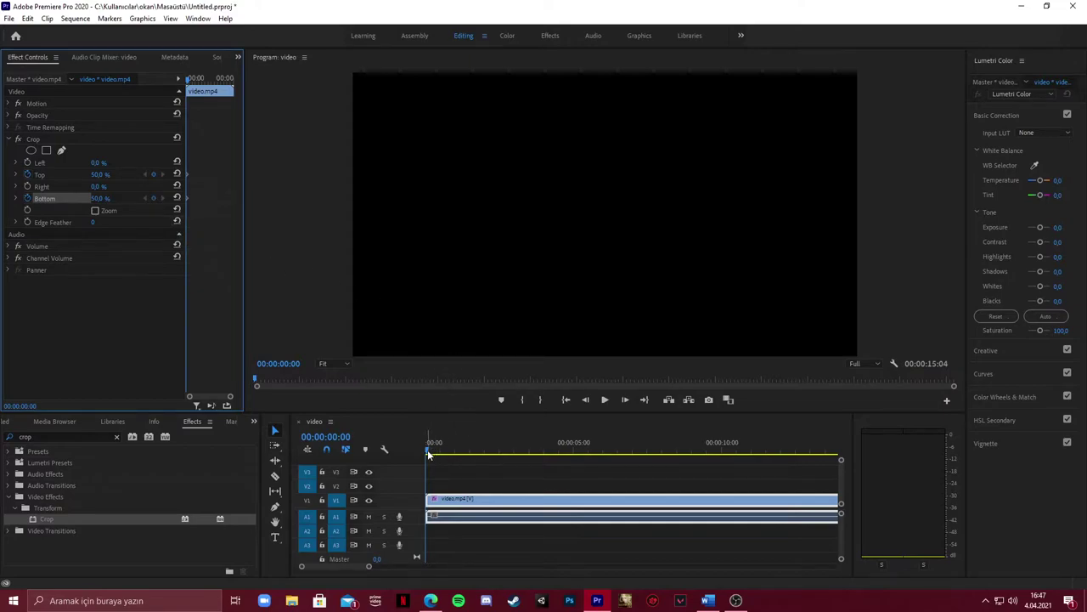
At about 00:00:01:01, set Crop Top and Bottom back to 0%
{"action": "left_click_drag", "start_coordinate": [432, 451], "coordinate": [440, 455]}
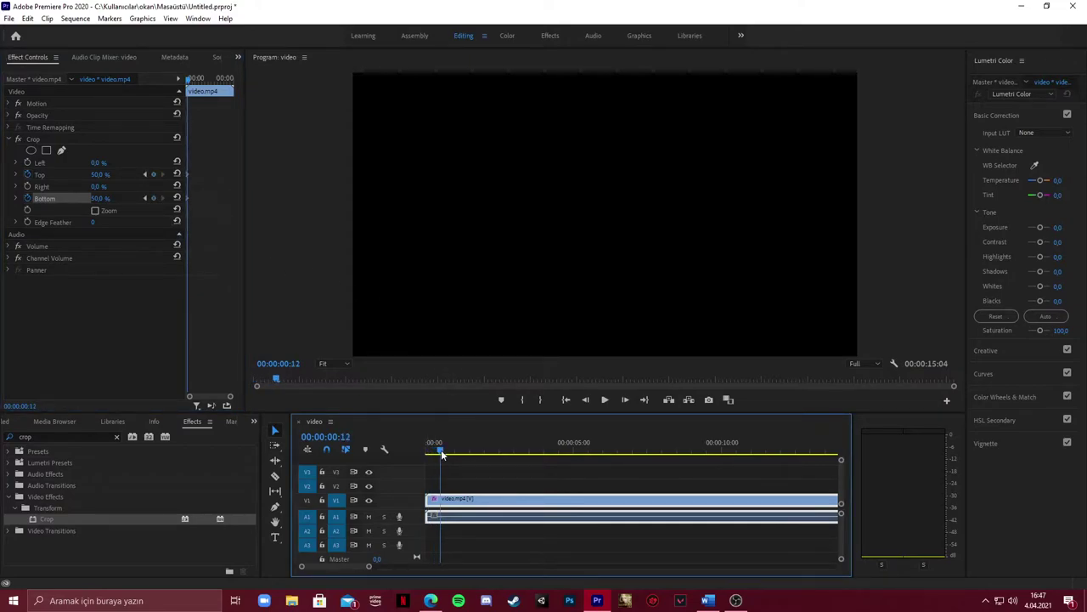
{"action": "left_click_drag", "start_coordinate": [440, 455], "coordinate": [457, 460]}
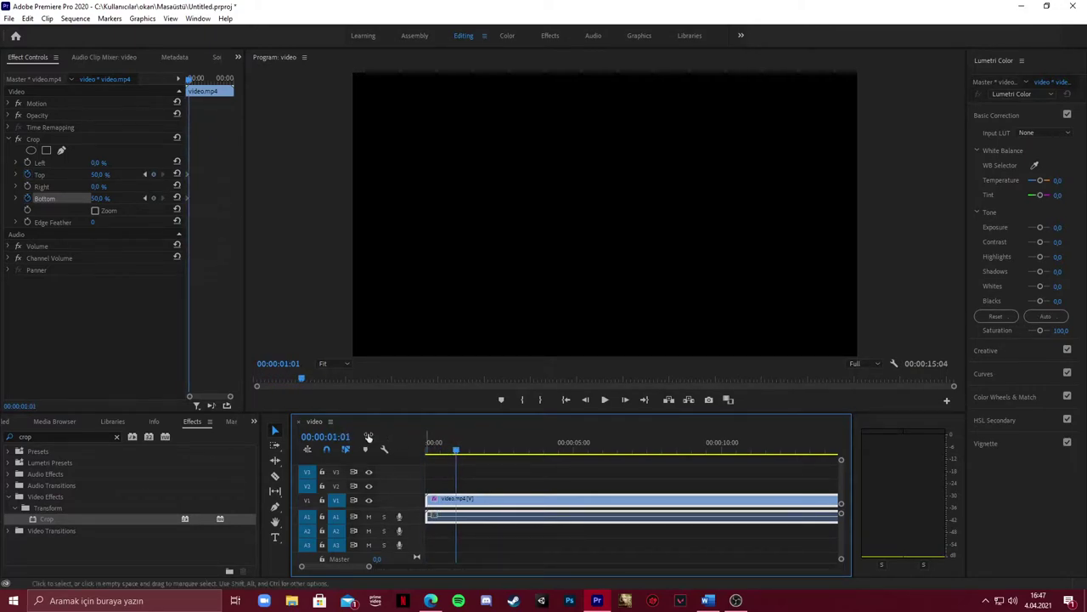
{"action": "left_click", "coordinate": [101, 175]}
{"action": "left_click", "coordinate": [100, 174]}
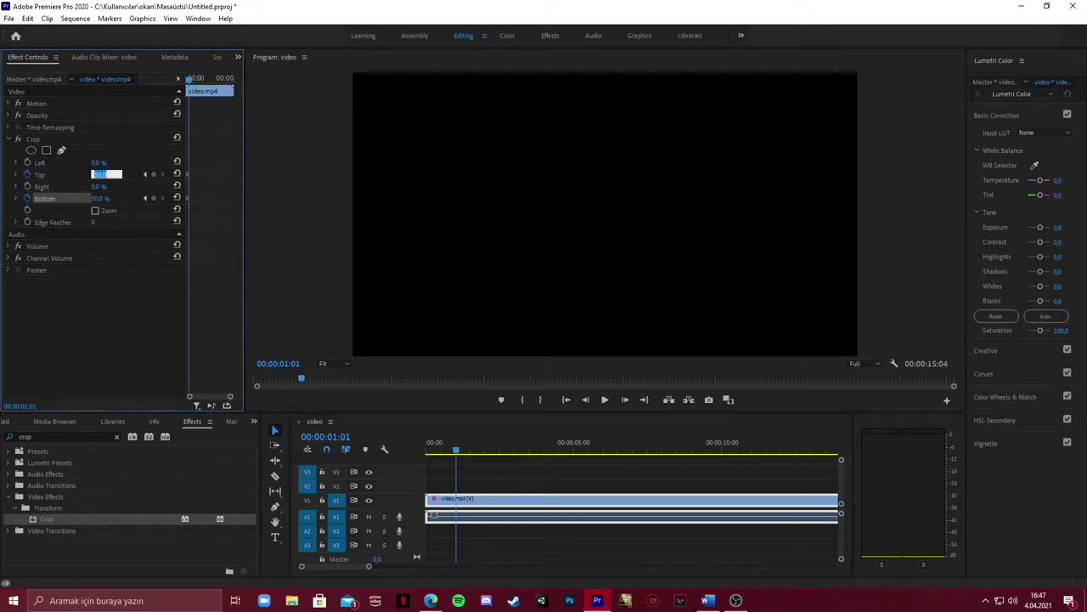
{"action": "type", "text": "0"}
{"action": "key", "text": "Return"}
{"action": "type", "text": "0"}
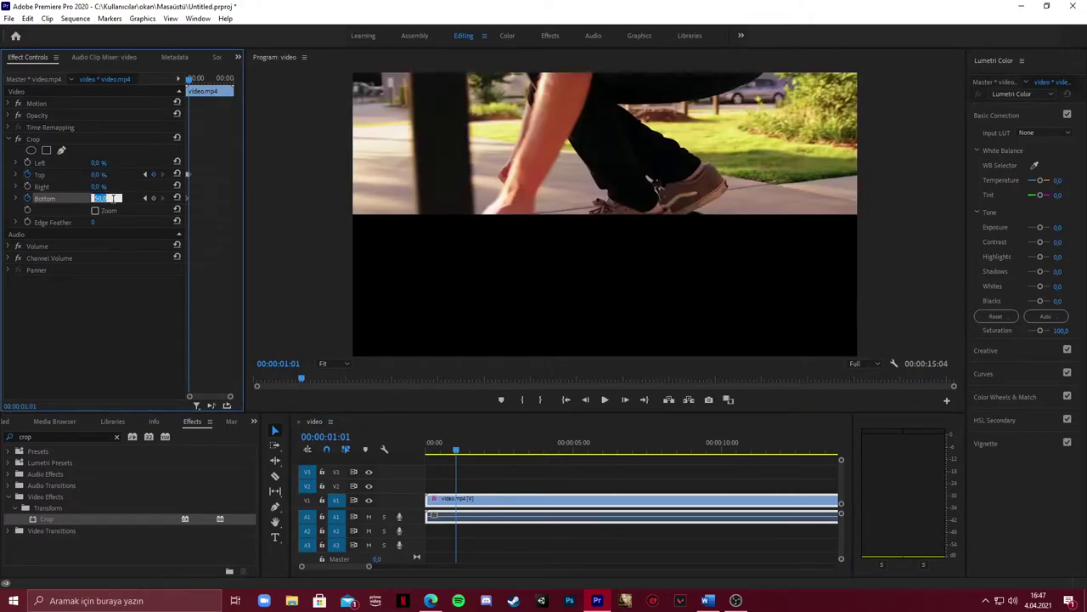
{"action": "key", "text": "Return"}
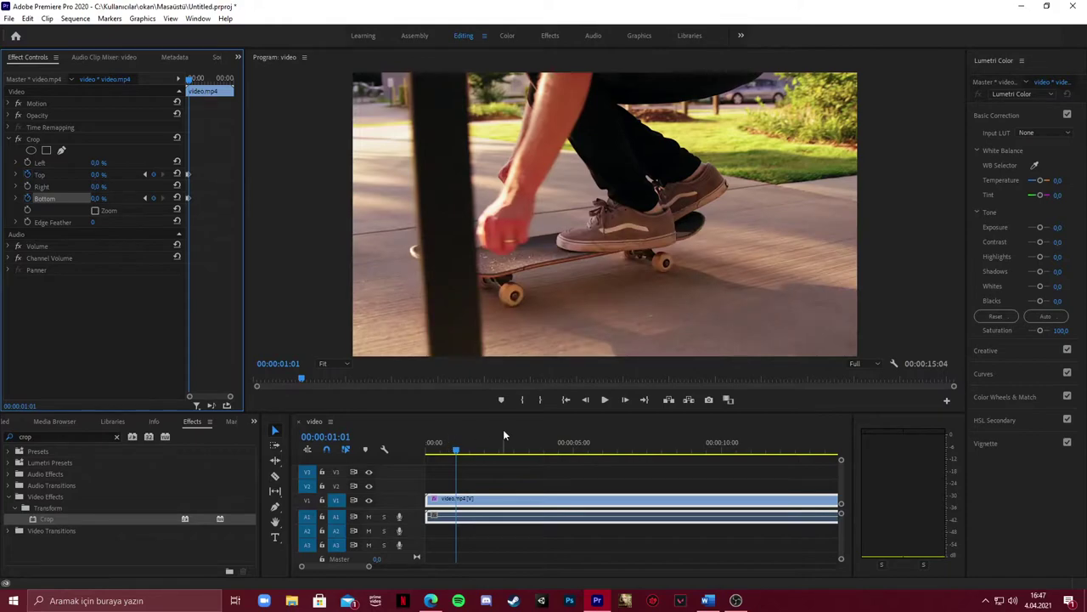
Play the crop opening animation from the start of the clip
{"action": "left_click_drag", "start_coordinate": [457, 451], "coordinate": [416, 453]}
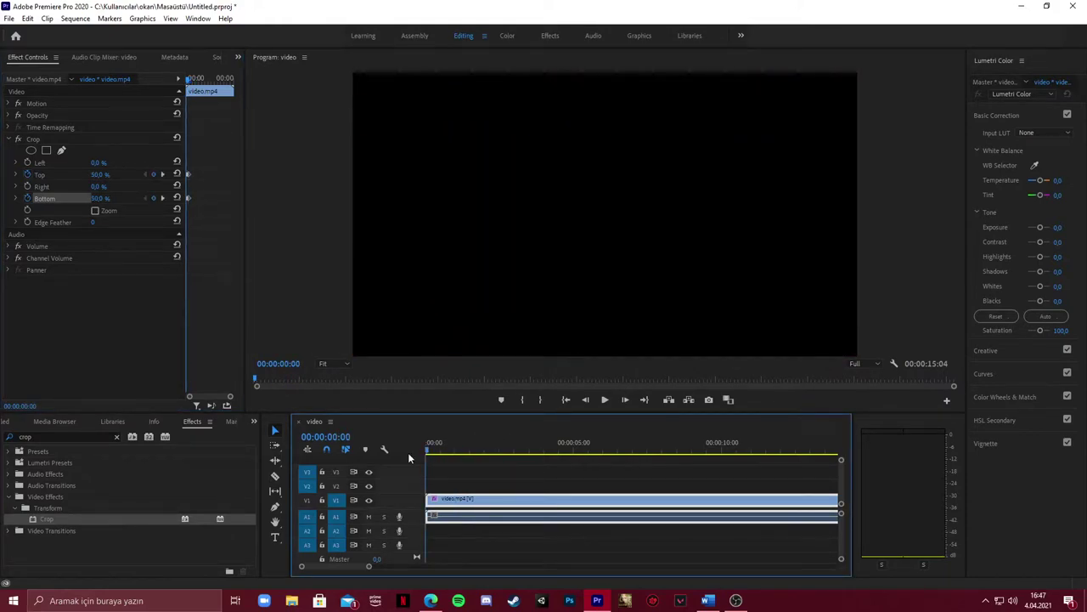
{"action": "key", "text": "space"}
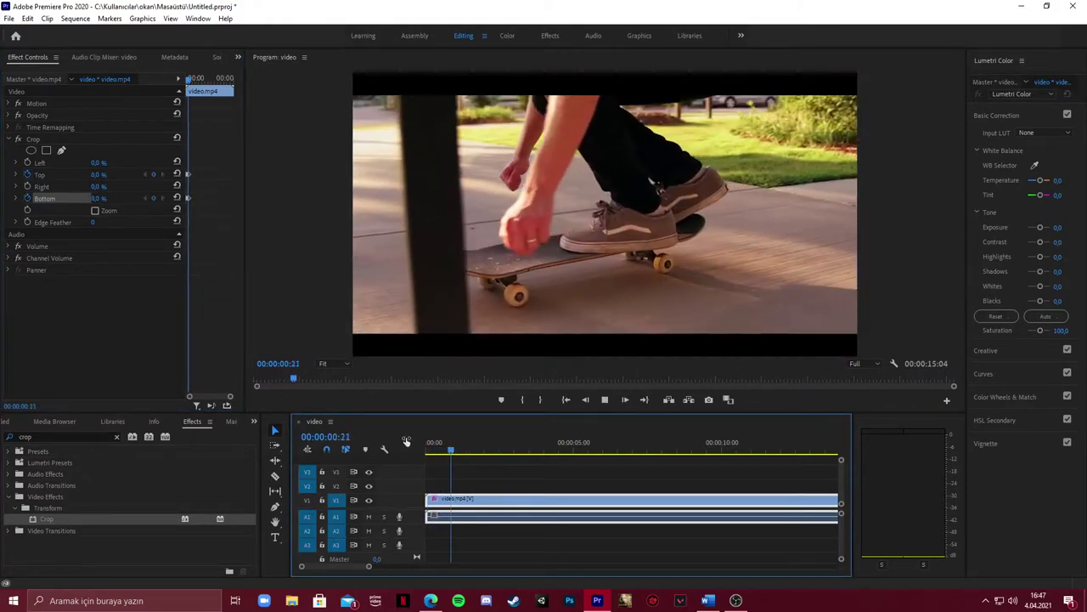
{"action": "key", "text": "space"}
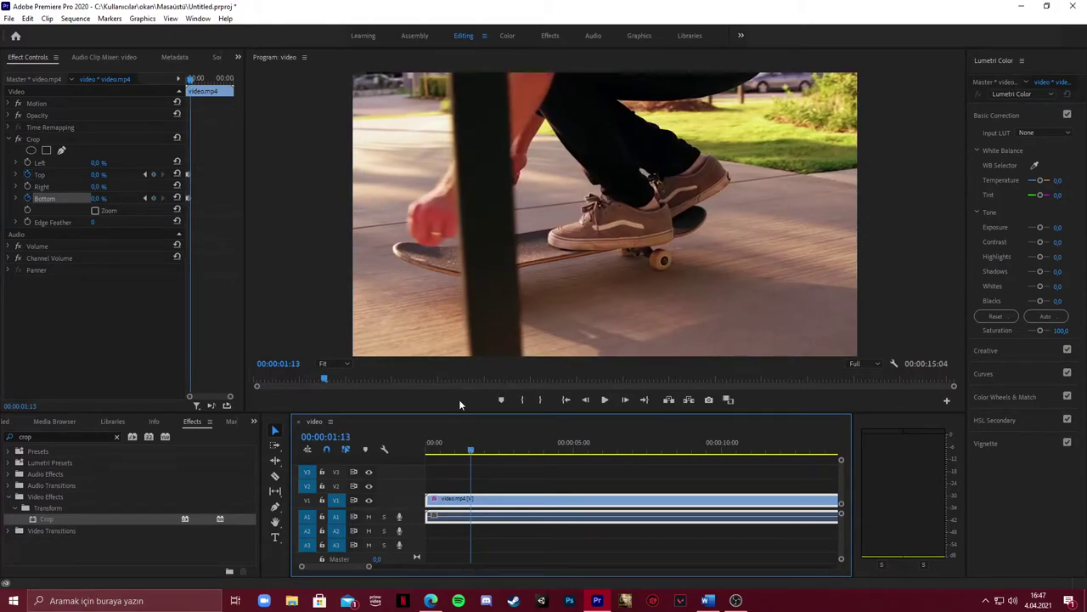
{"action": "left_click_drag", "start_coordinate": [472, 449], "coordinate": [418, 445]}
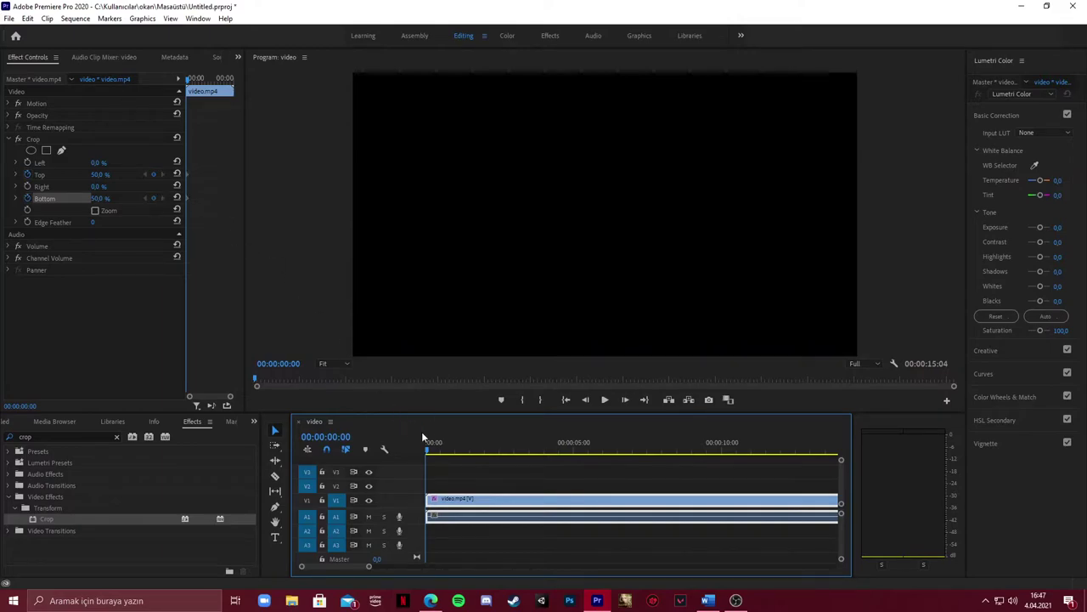
At 00:00:02:00, set Crop Top and Bottom to 0%
{"action": "left_click_drag", "start_coordinate": [428, 450], "coordinate": [485, 450]}
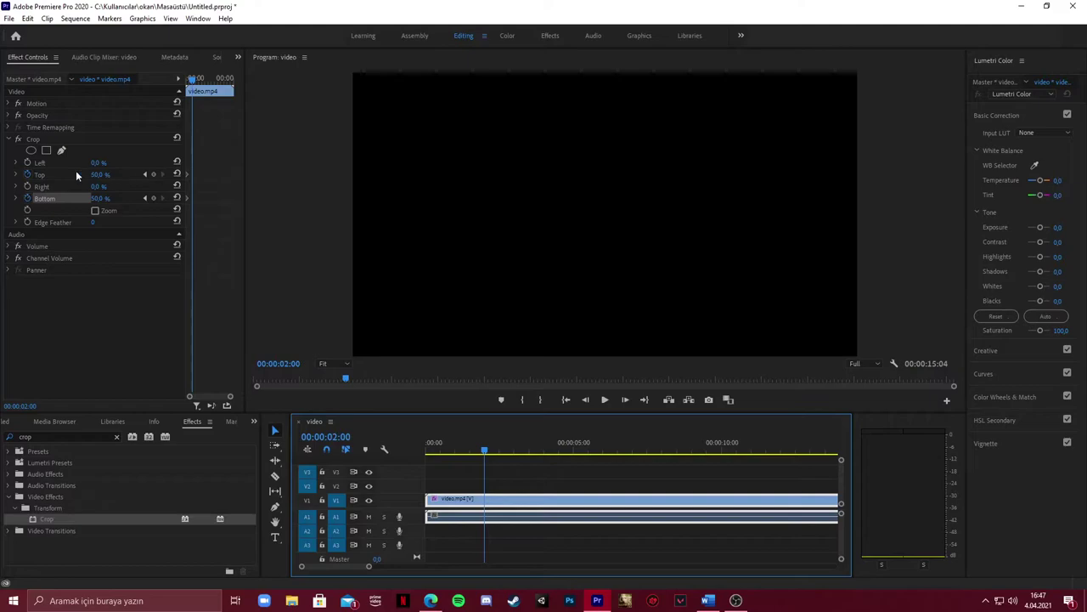
{"action": "left_click", "coordinate": [100, 174]}
{"action": "type", "text": "0"}
{"action": "key", "text": "Return"}
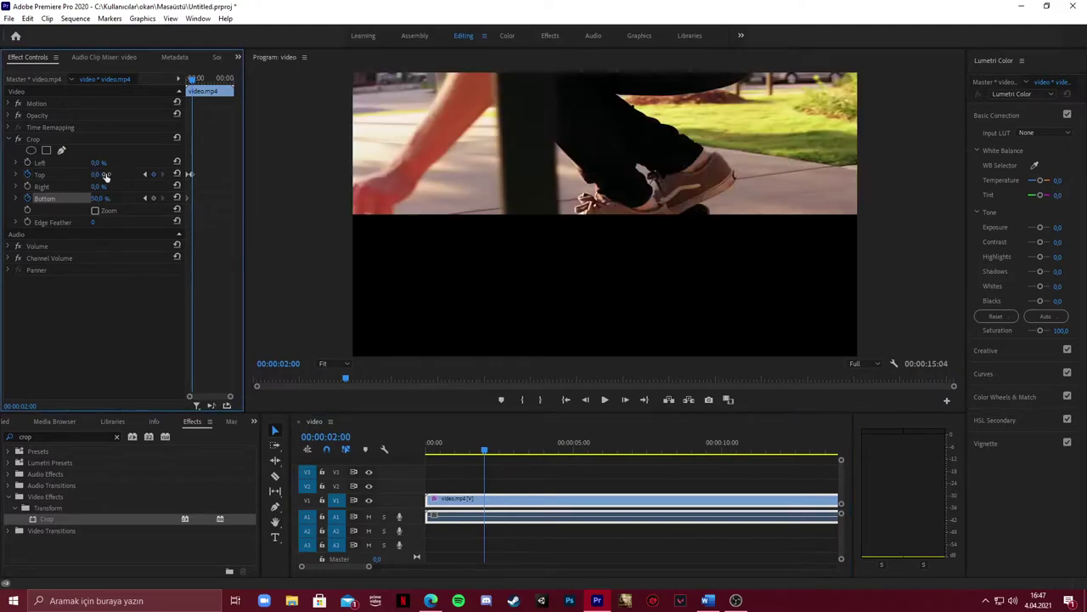
{"action": "left_click", "coordinate": [100, 198]}
{"action": "type", "text": "0"}
{"action": "key", "text": "Return"}
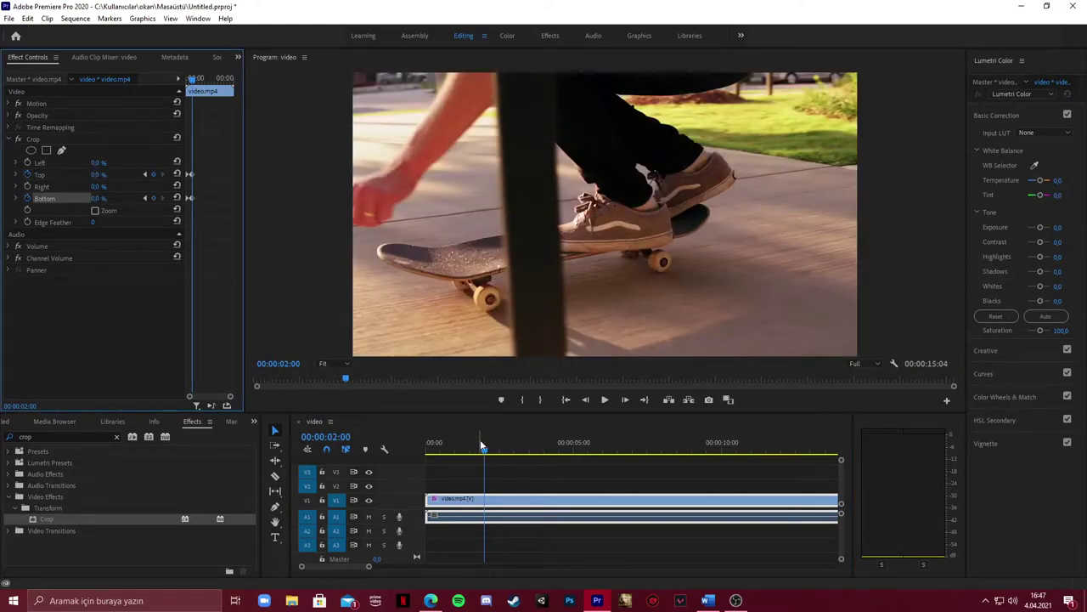
Preview the opening from the start, zoom the timeline out, and turn off Crop Top animation
{"action": "left_click_drag", "start_coordinate": [481, 446], "coordinate": [416, 451]}
{"action": "key", "text": "space"}
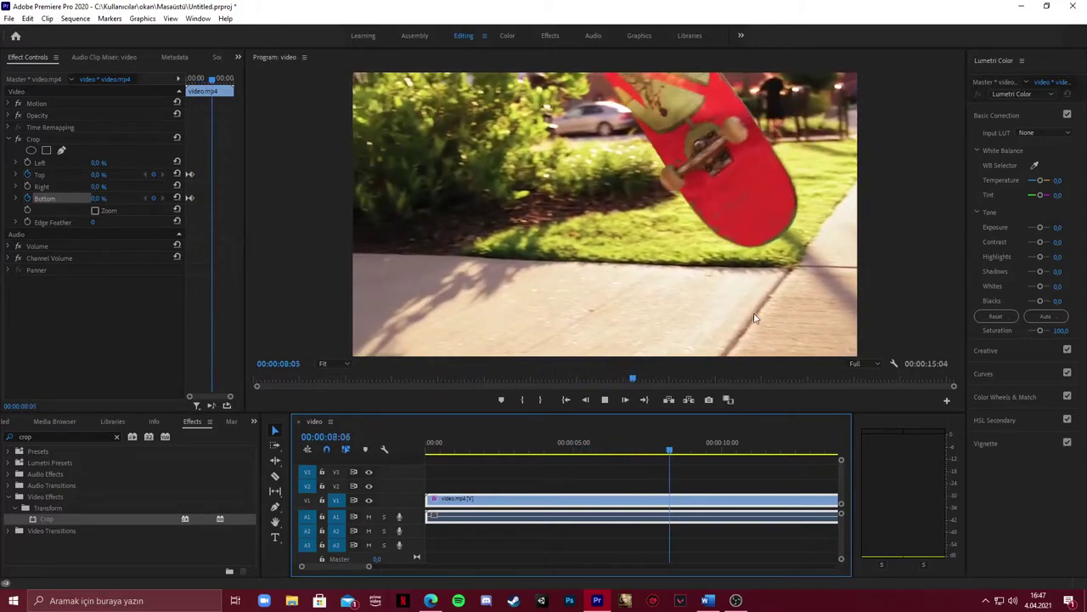
{"action": "key", "text": "space"}
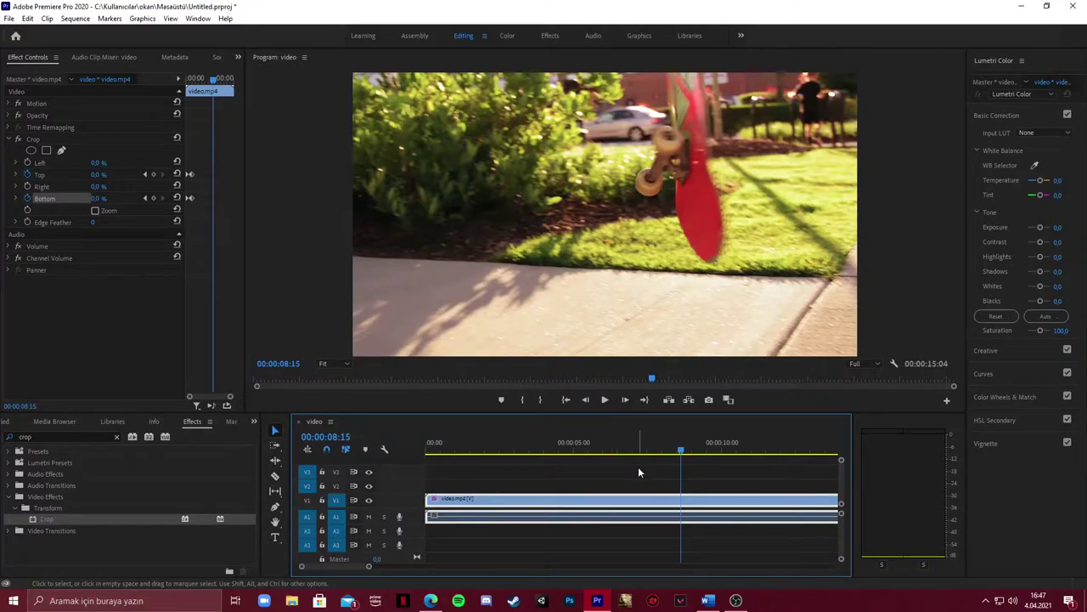
{"action": "scroll", "coordinate": [638, 466], "scroll_direction": "down", "scroll_amount": 3}
{"action": "left_click", "coordinate": [512, 452]}
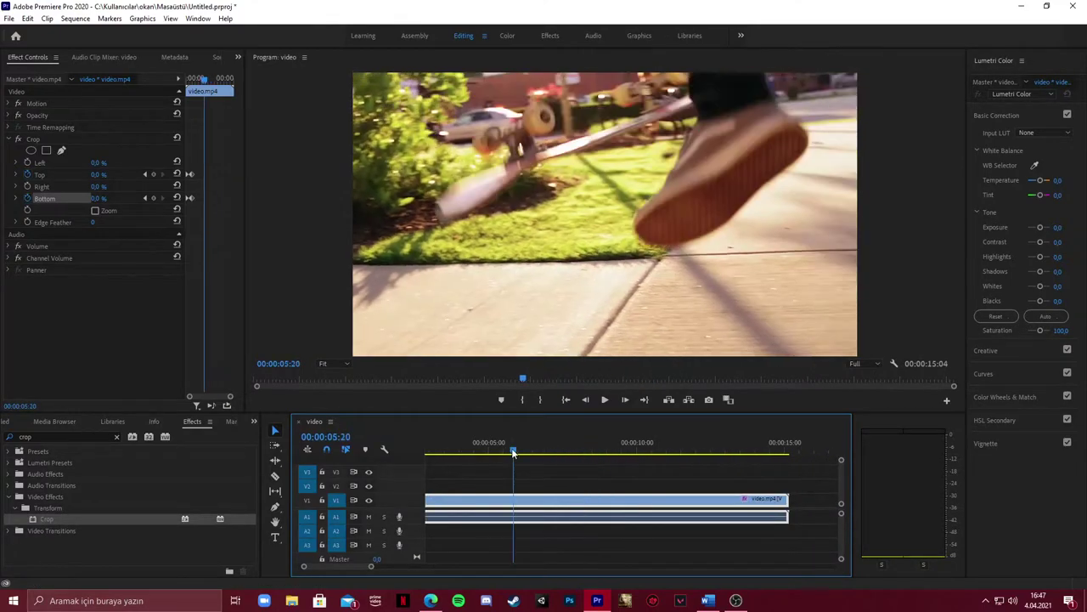
{"action": "key", "text": "minus"}
{"action": "key", "text": "minus"}
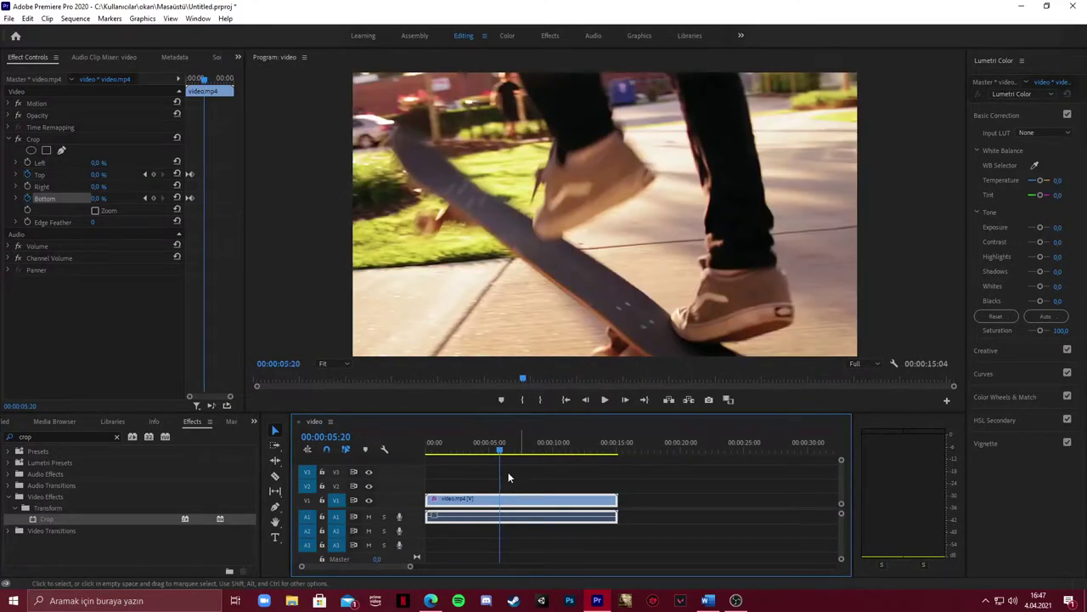
{"action": "left_click", "coordinate": [469, 450]}
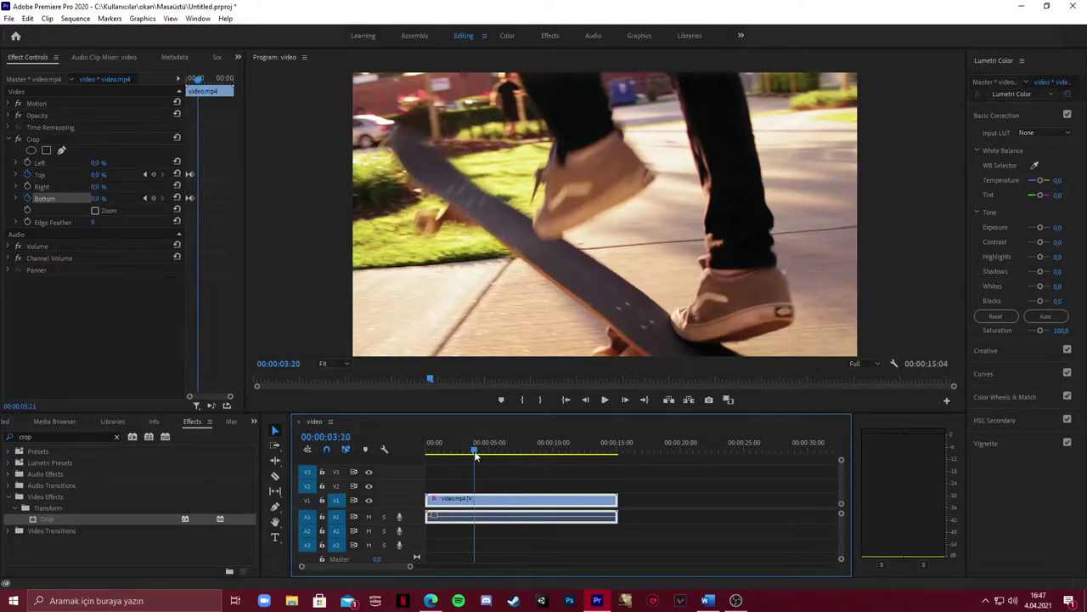
{"action": "left_click", "coordinate": [27, 174]}
Confirm deleting the Crop Top keyframes and remove the Crop Bottom keyframes too
{"action": "left_click", "coordinate": [574, 313]}
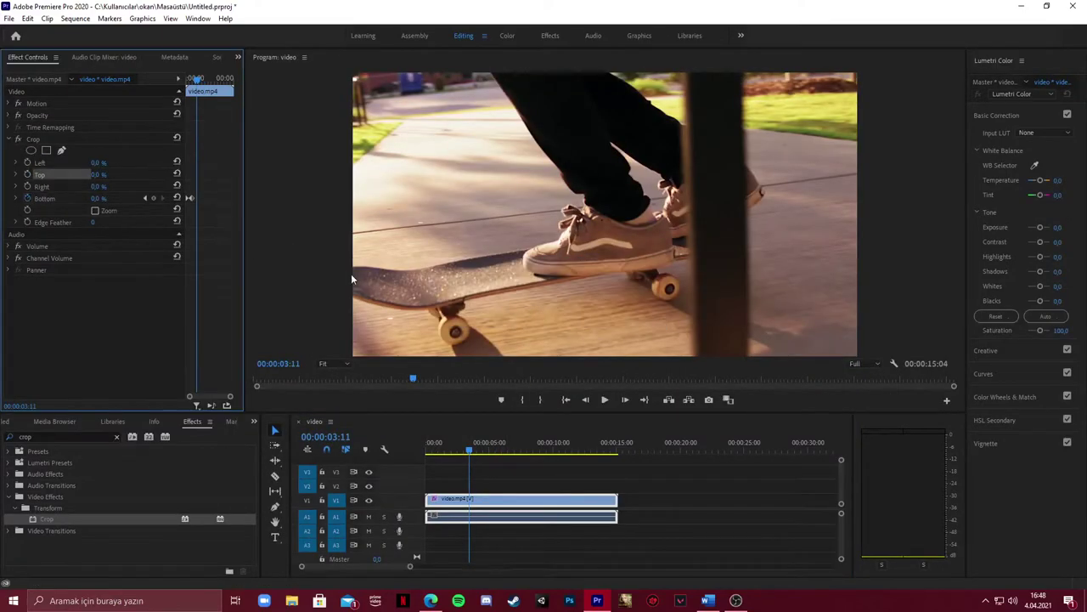
{"action": "left_click", "coordinate": [27, 198]}
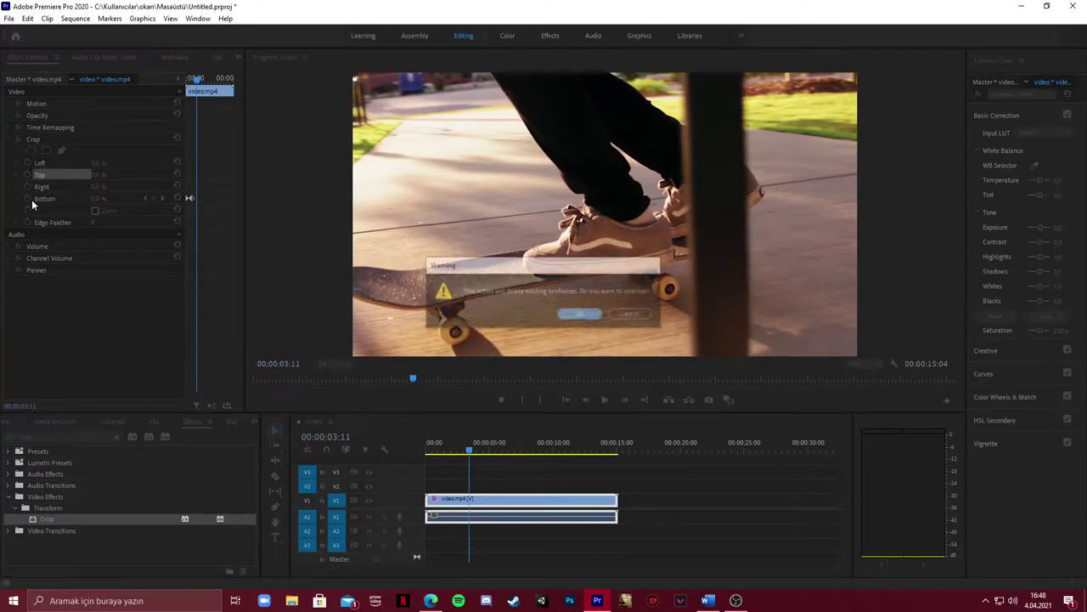
{"action": "left_click", "coordinate": [571, 315]}
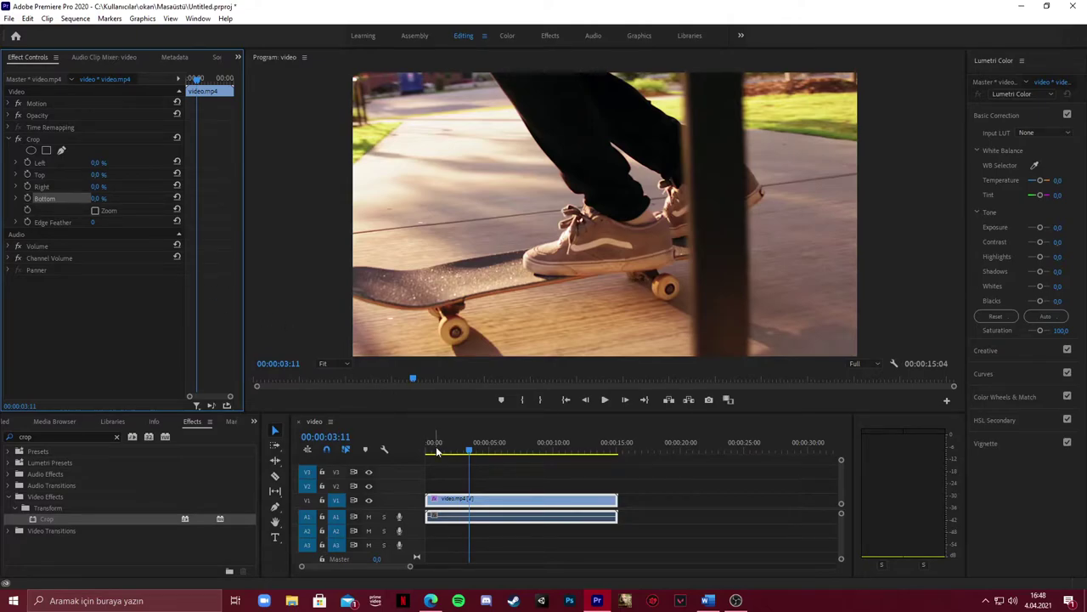
Scrub the playhead to about 00:00:13:10, near the clip's final frame
{"action": "mouse_move", "coordinate": [475, 451]}
{"action": "left_mouse_down"}
{"action": "mouse_move", "coordinate": [580, 459]}
{"action": "mouse_move", "coordinate": [565, 459]}
{"action": "left_mouse_up"}
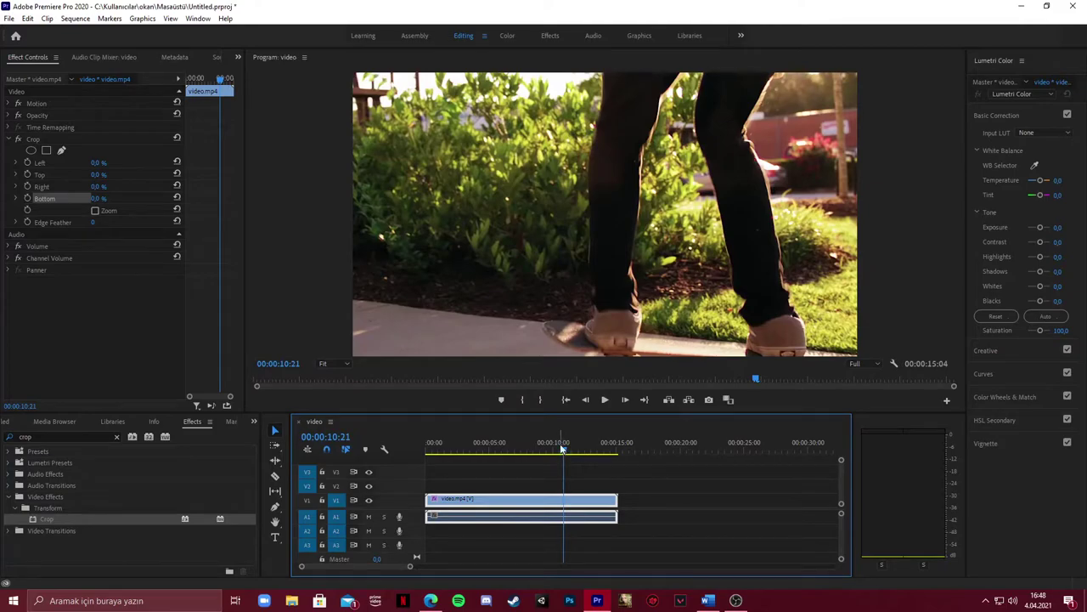
{"action": "left_click_drag", "start_coordinate": [567, 451], "coordinate": [541, 456]}
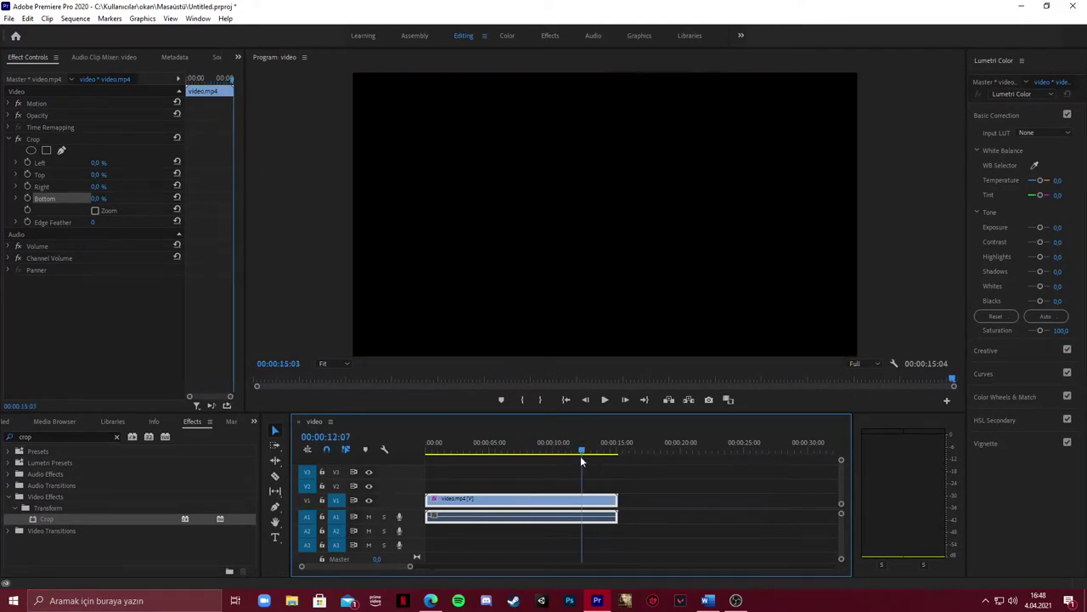
{"action": "left_click_drag", "start_coordinate": [541, 456], "coordinate": [581, 460]}
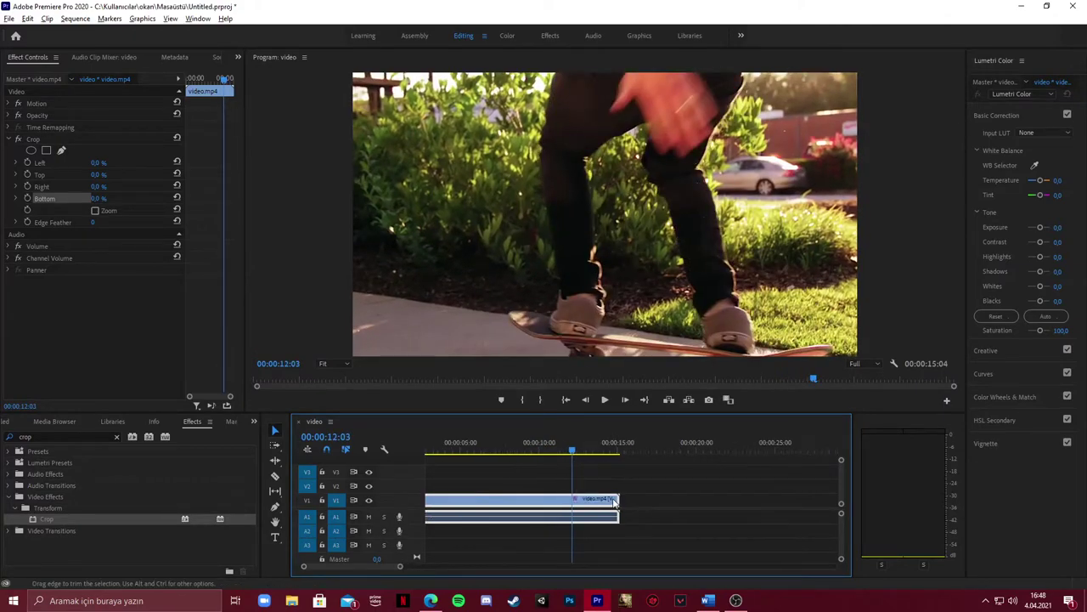
{"action": "scroll", "coordinate": [587, 478], "scroll_direction": "up", "scroll_amount": 3}
{"action": "scroll", "coordinate": [582, 473], "scroll_direction": "up", "scroll_amount": 2}
{"action": "scroll", "coordinate": [567, 460], "scroll_direction": "down", "scroll_amount": 3}
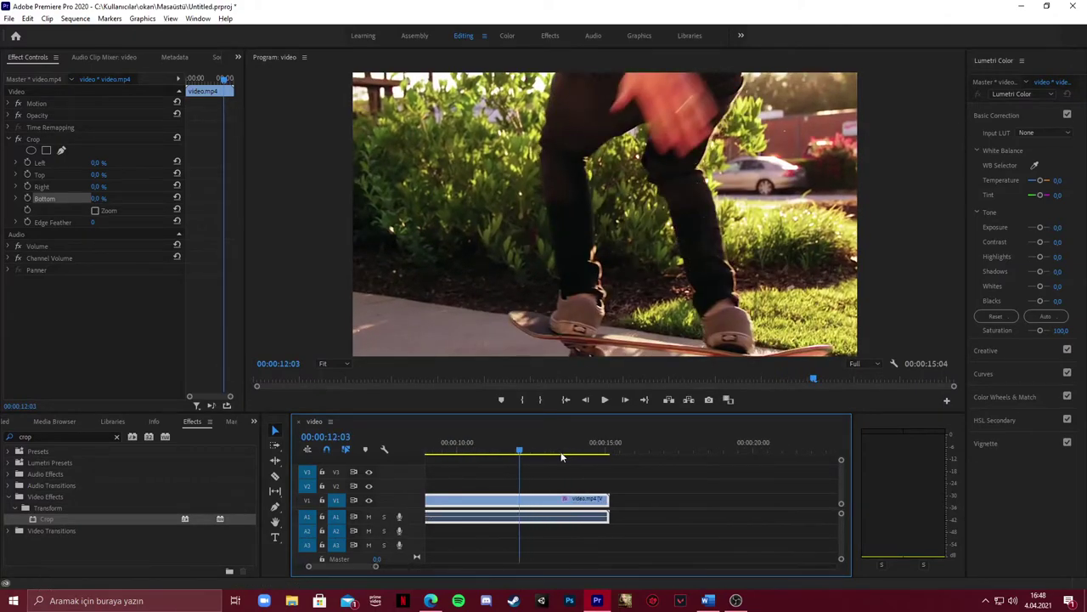
{"action": "mouse_move", "coordinate": [520, 451]}
{"action": "left_mouse_down"}
{"action": "mouse_move", "coordinate": [607, 456]}
{"action": "mouse_move", "coordinate": [558, 461]}
{"action": "left_mouse_up"}
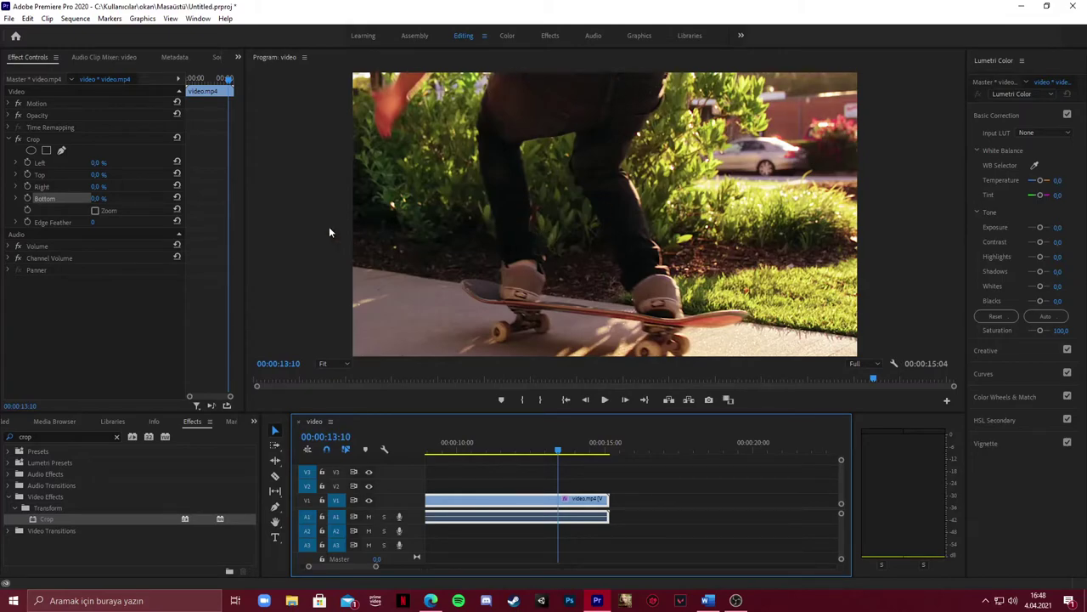
{"action": "left_click", "coordinate": [27, 174]}
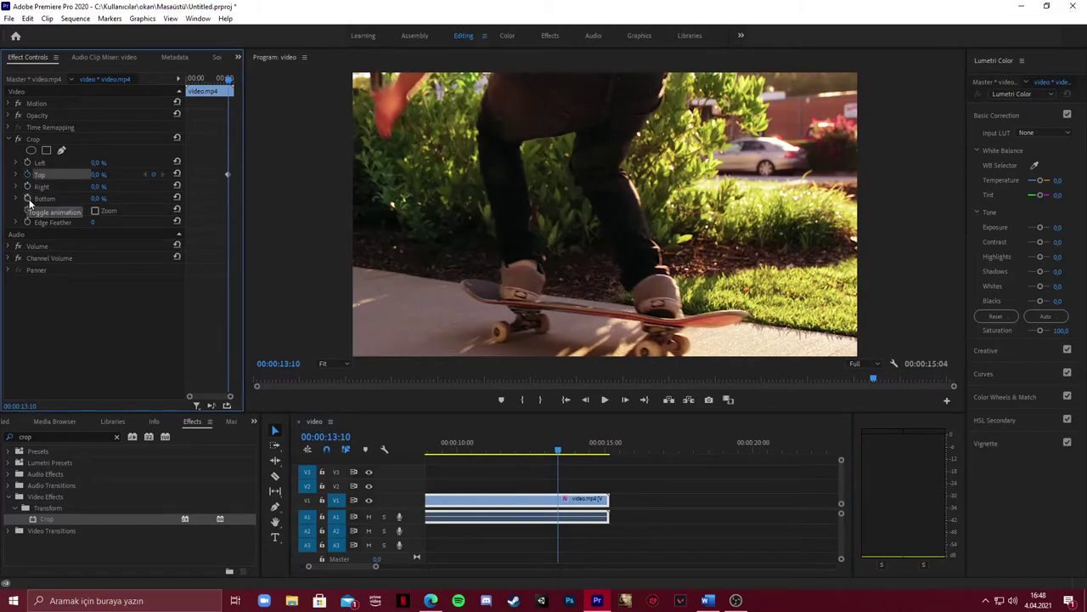
{"action": "left_click", "coordinate": [27, 198]}
{"action": "left_click_drag", "start_coordinate": [597, 449], "coordinate": [608, 453]}
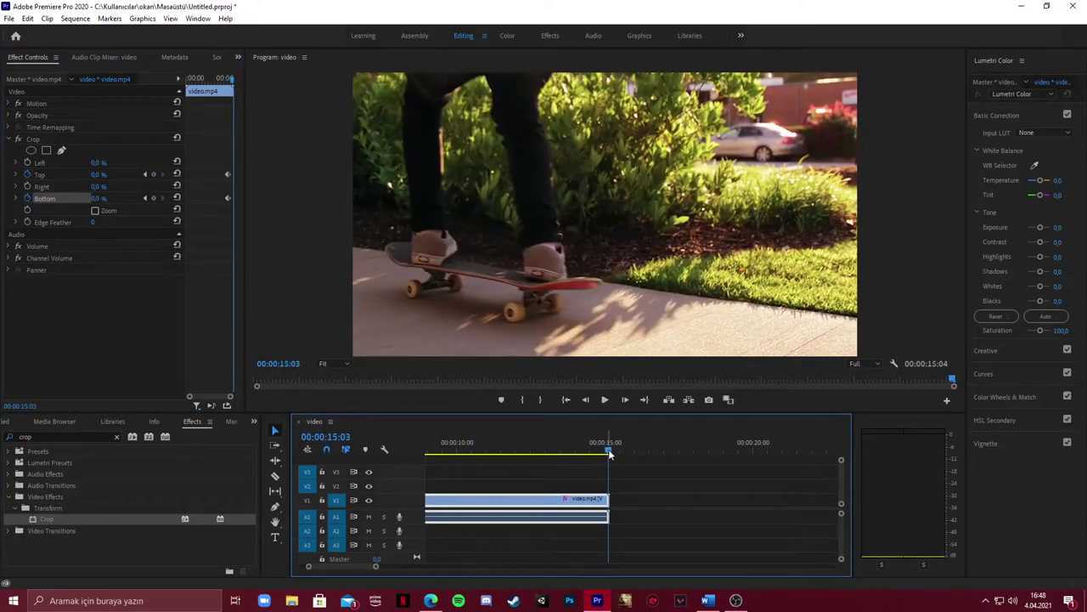
{"action": "left_click", "coordinate": [98, 174]}
{"action": "type", "text": "50"}
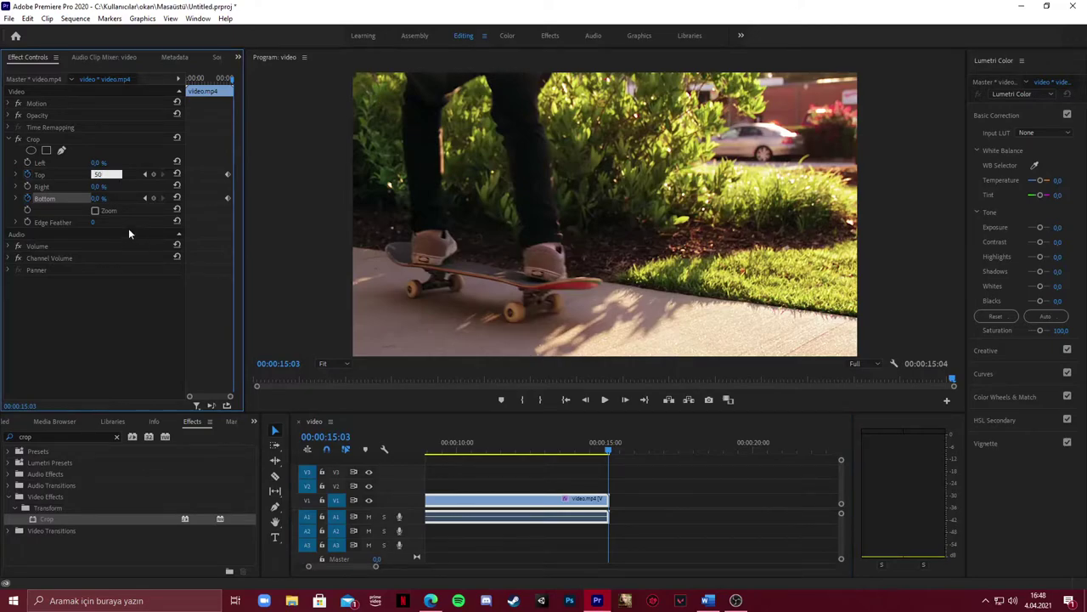
{"action": "key", "text": "Return"}
{"action": "left_click", "coordinate": [101, 198]}
{"action": "type", "text": "50"}
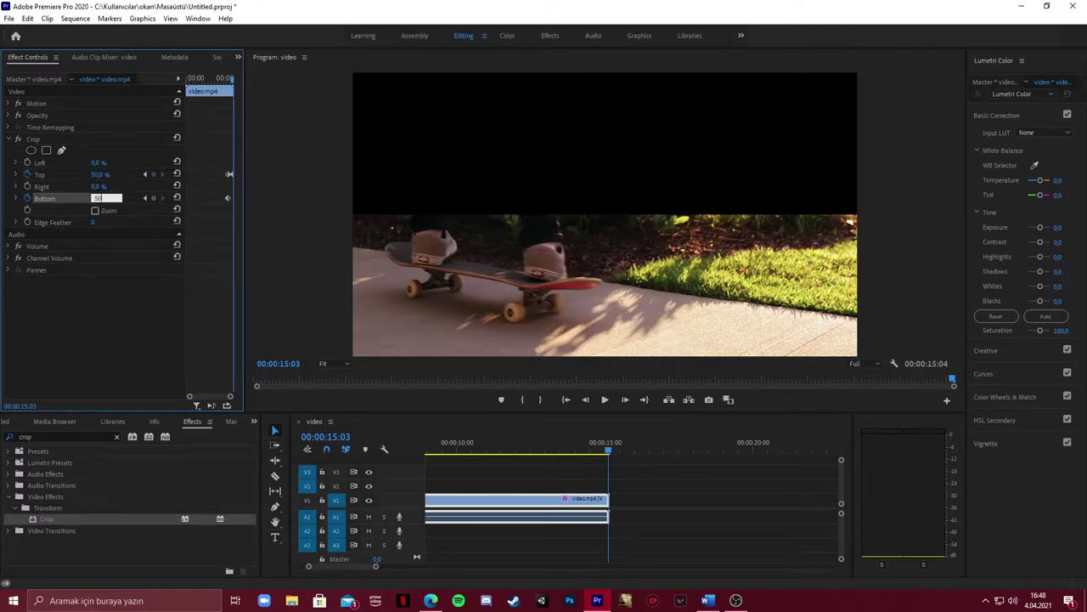
{"action": "key", "text": "Return"}
{"action": "left_click", "coordinate": [605, 449]}
{"action": "left_click_drag", "start_coordinate": [606, 450], "coordinate": [510, 445]}
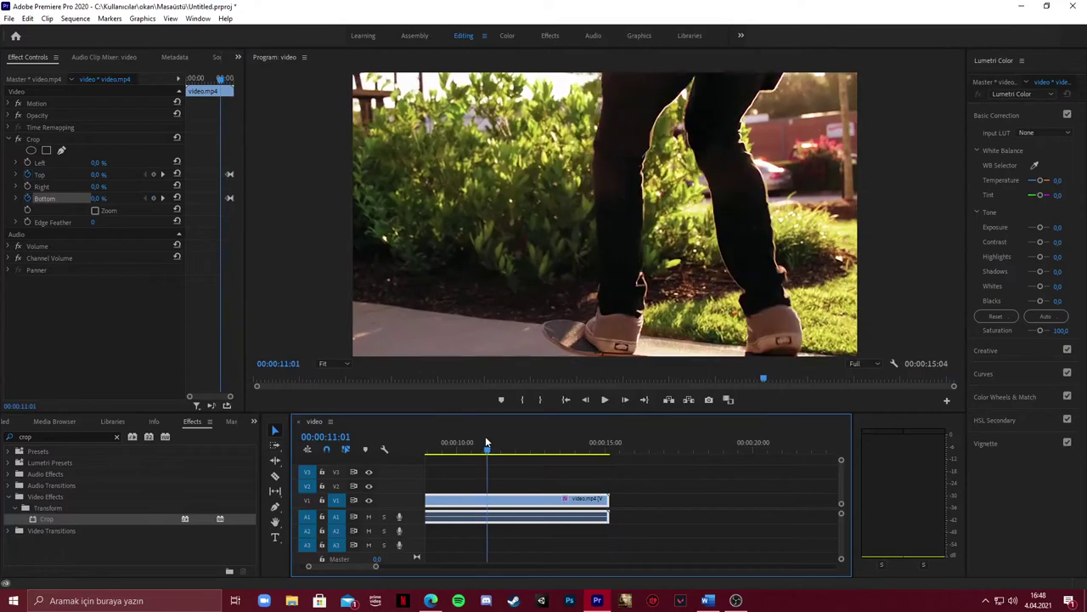
{"action": "key", "text": "space"}
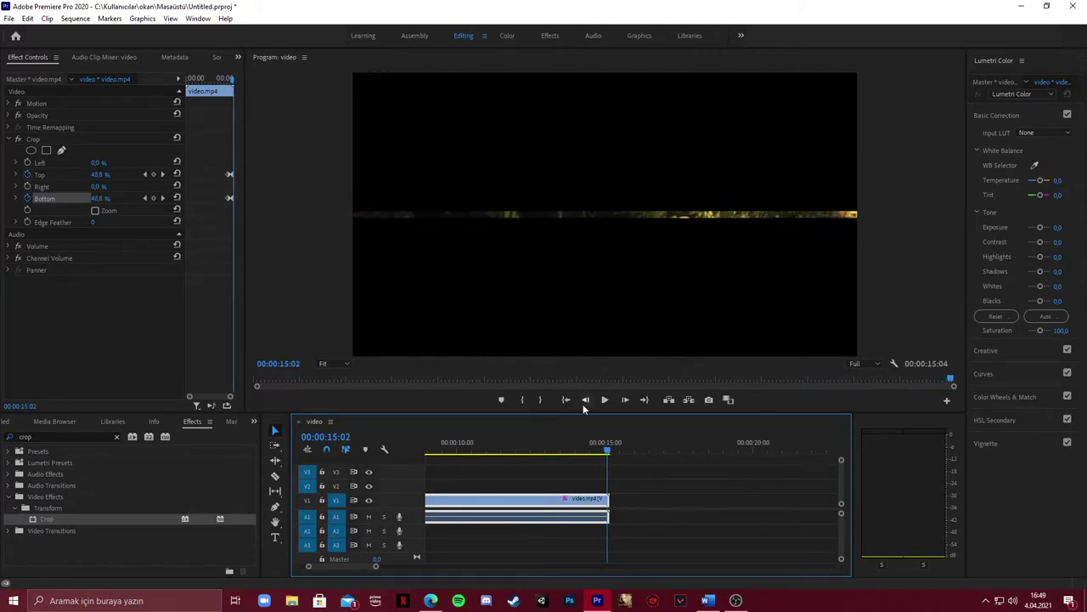
{"action": "key", "text": "ctrl+z"}
{"action": "key", "text": "ctrl+z"}
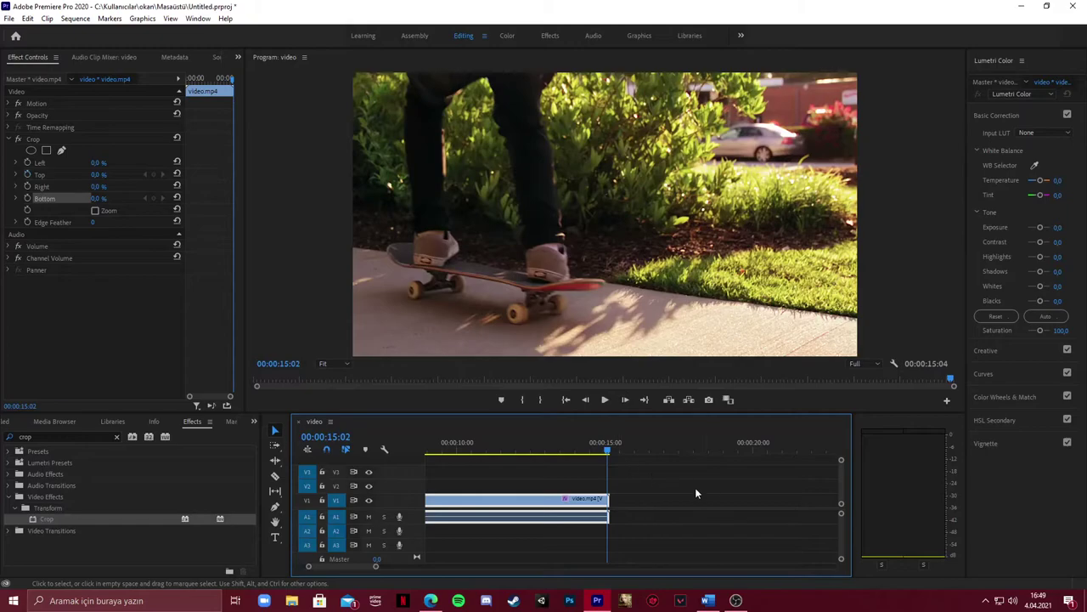
Scrub the playhead back to about 00:00:12:16 near the clip's end
{"action": "mouse_move", "coordinate": [610, 455]}
{"action": "left_mouse_down"}
{"action": "mouse_move", "coordinate": [541, 453]}
{"action": "mouse_move", "coordinate": [563, 460]}
{"action": "left_mouse_up"}
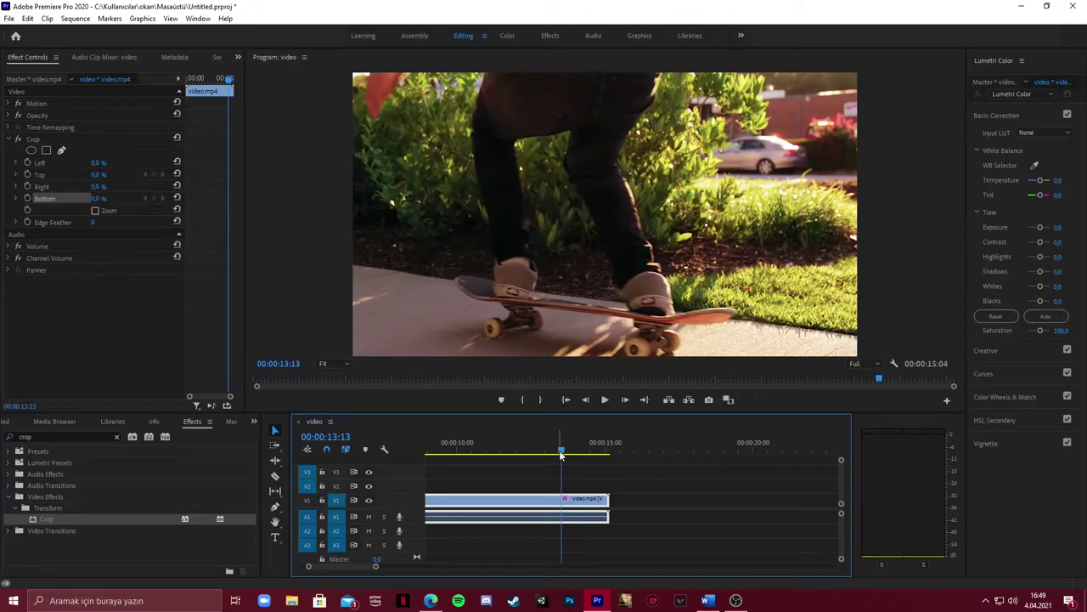
{"action": "left_click_drag", "start_coordinate": [563, 457], "coordinate": [536, 459]}
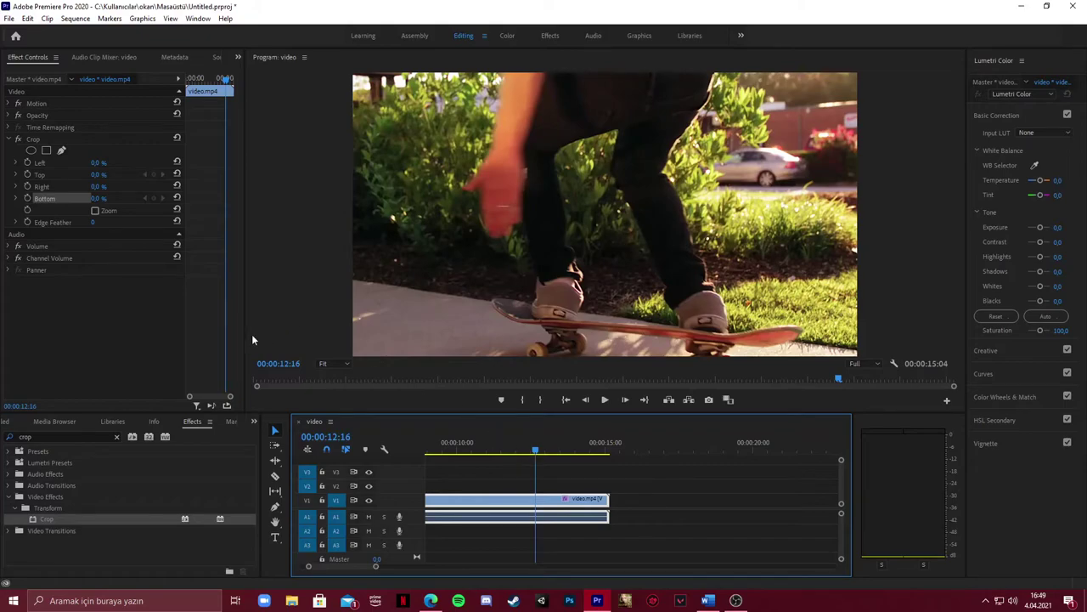
Keyframe Crop Top and Bottom at 12:16, then set them to 50% at the clip's end
{"action": "left_click", "coordinate": [28, 175]}
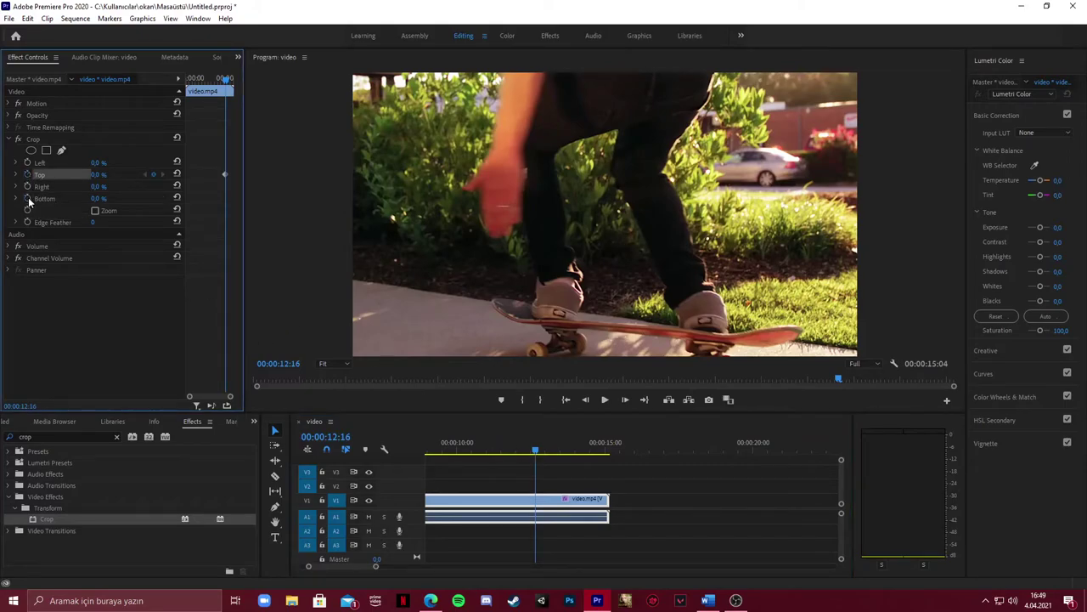
{"action": "left_click", "coordinate": [27, 198]}
{"action": "left_click_drag", "start_coordinate": [530, 457], "coordinate": [608, 459]}
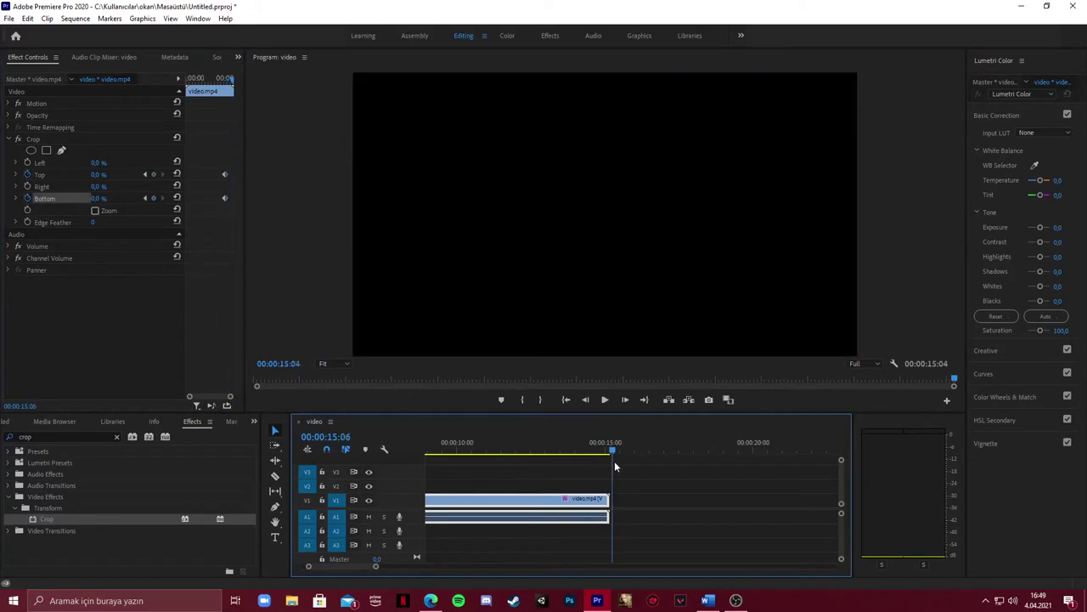
{"action": "left_click", "coordinate": [104, 174]}
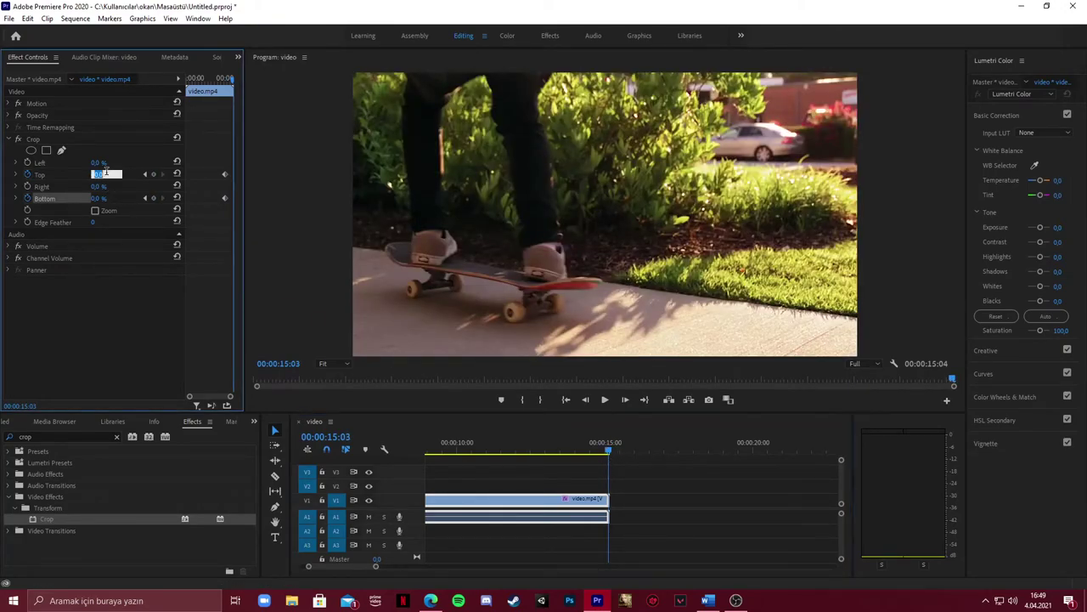
{"action": "type", "text": "50"}
{"action": "left_click", "coordinate": [98, 199]}
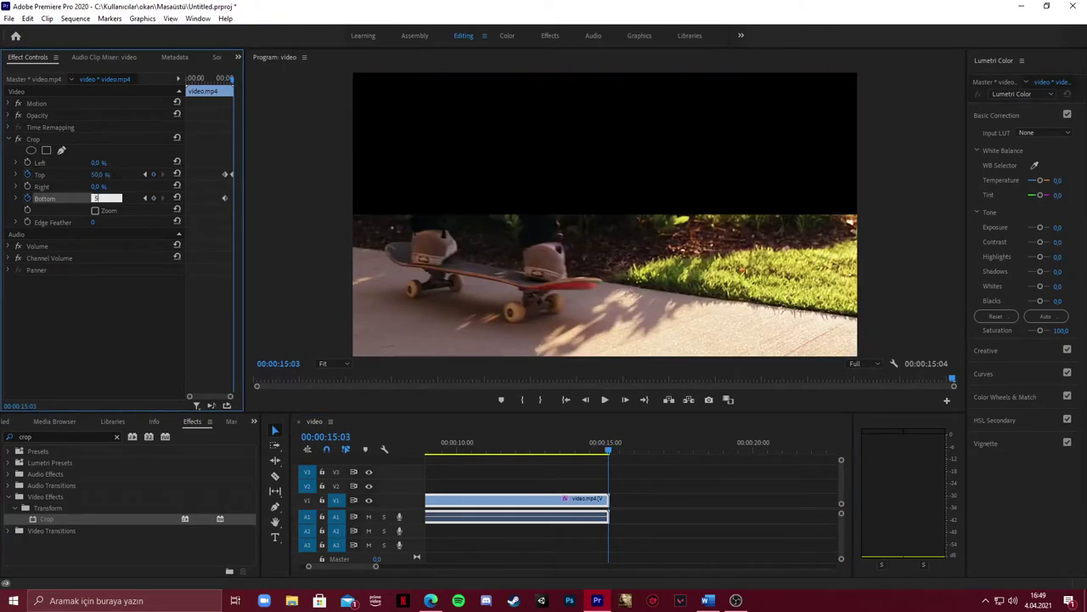
{"action": "type", "text": "50"}
{"action": "key", "text": "Return"}
{"action": "left_click_drag", "start_coordinate": [618, 457], "coordinate": [463, 453]}
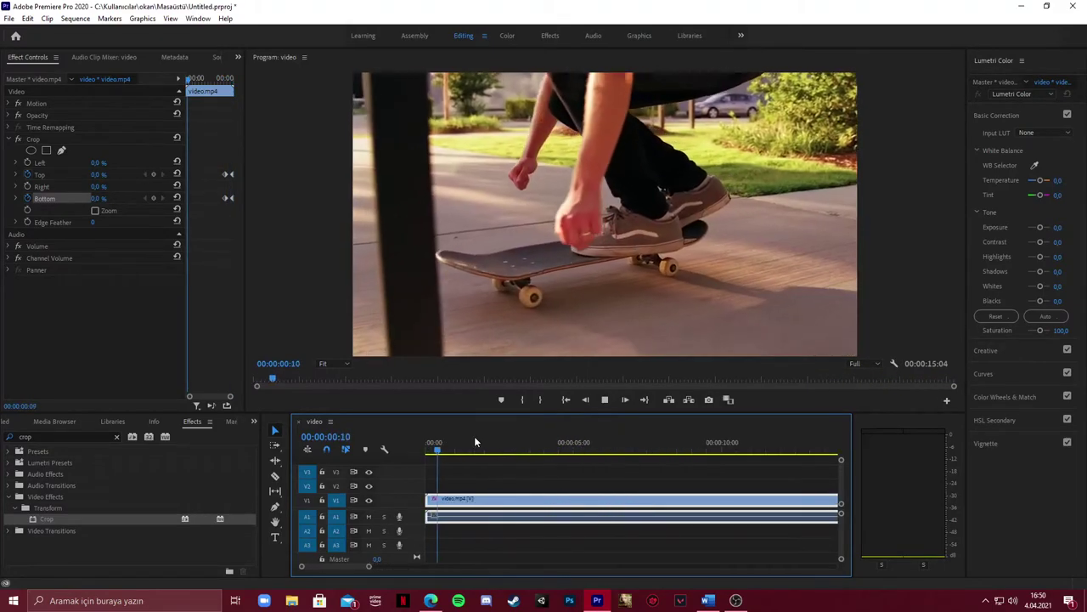
Preview the clip, refit the timeline zoom, and line up a cut at about 00:00:06:03
{"action": "key", "text": "space"}
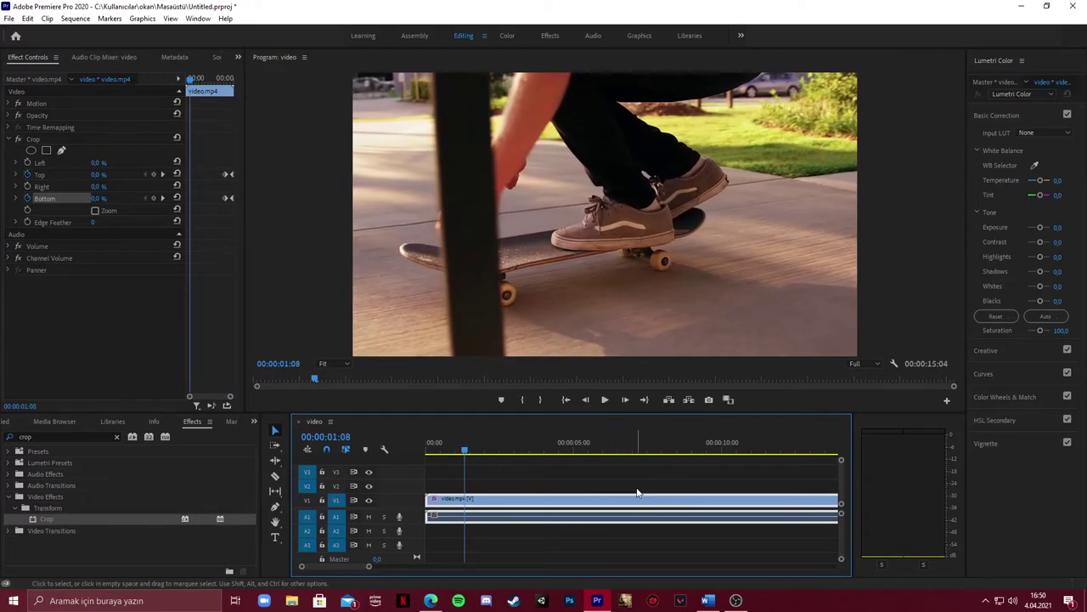
{"action": "key", "text": "minus"}
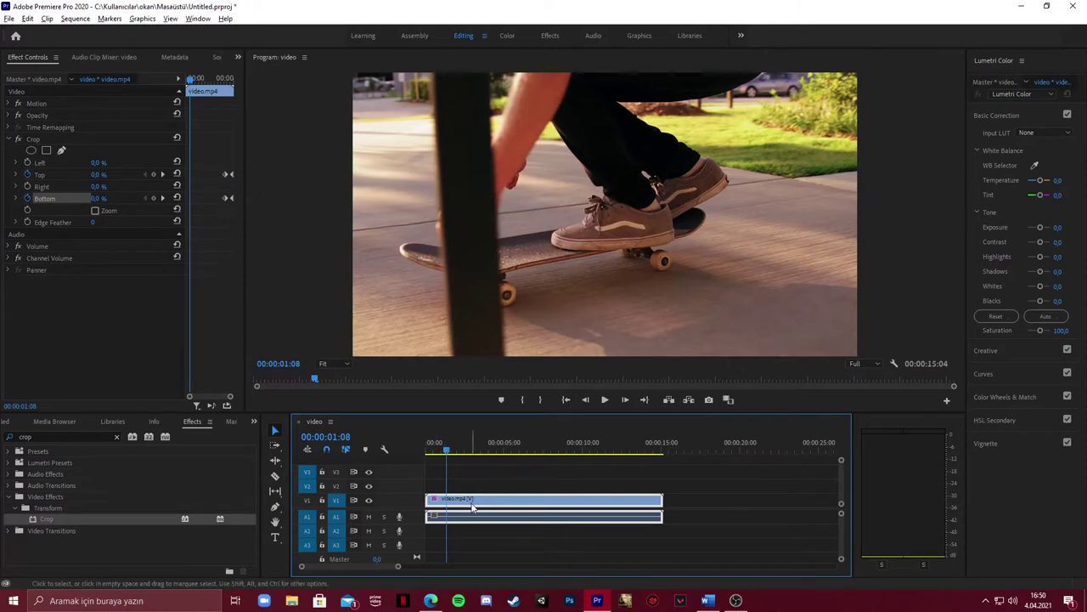
{"action": "key", "text": "equal"}
{"action": "scroll", "coordinate": [479, 514], "scroll_direction": "up", "scroll_amount": 1}
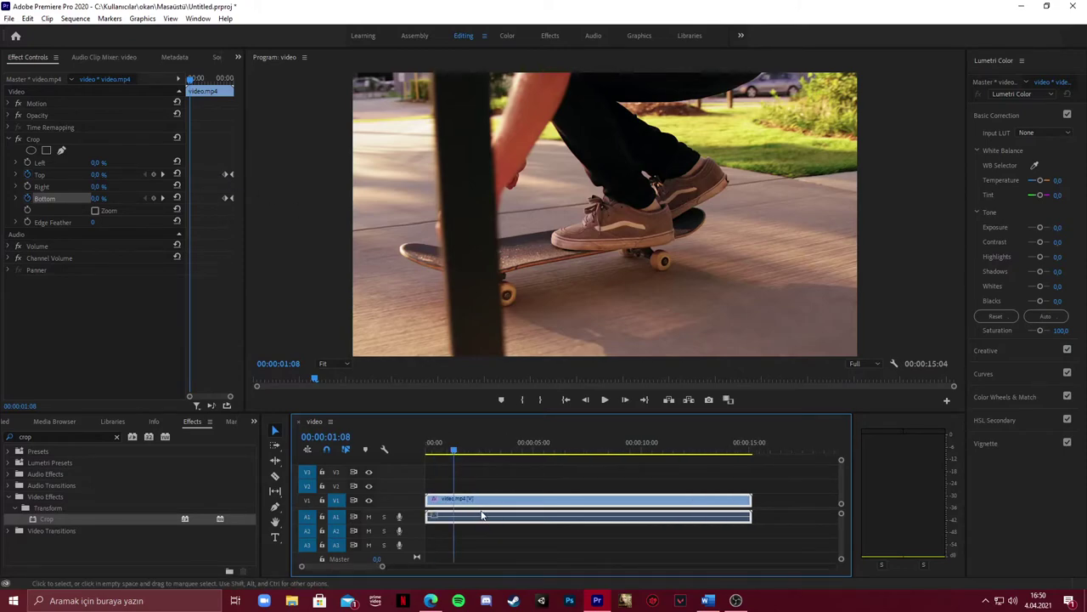
{"action": "left_click_drag", "start_coordinate": [454, 448], "coordinate": [558, 460]}
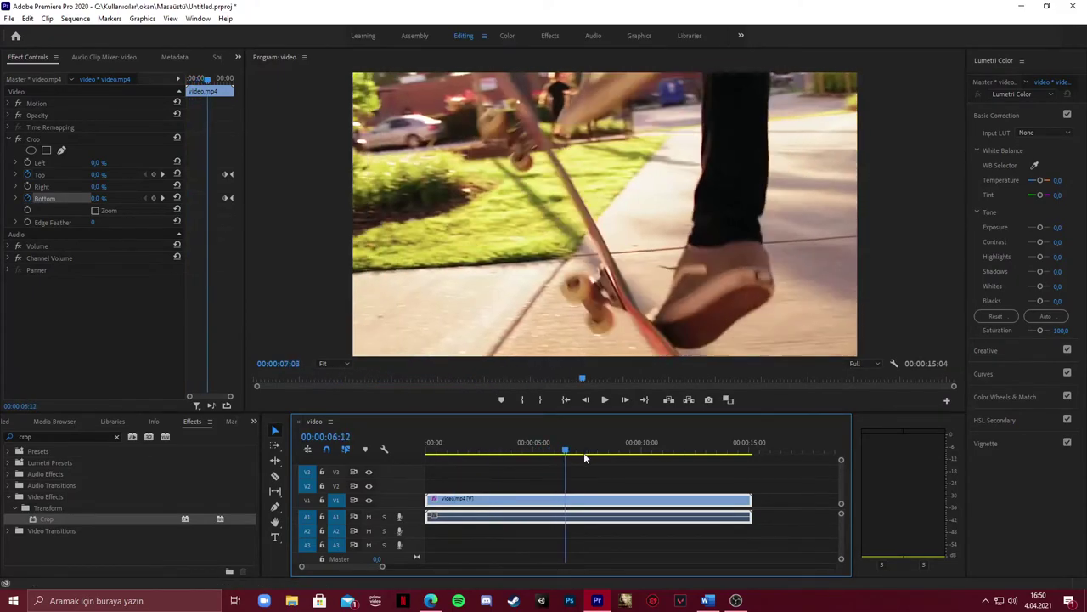
{"action": "key", "text": "c"}
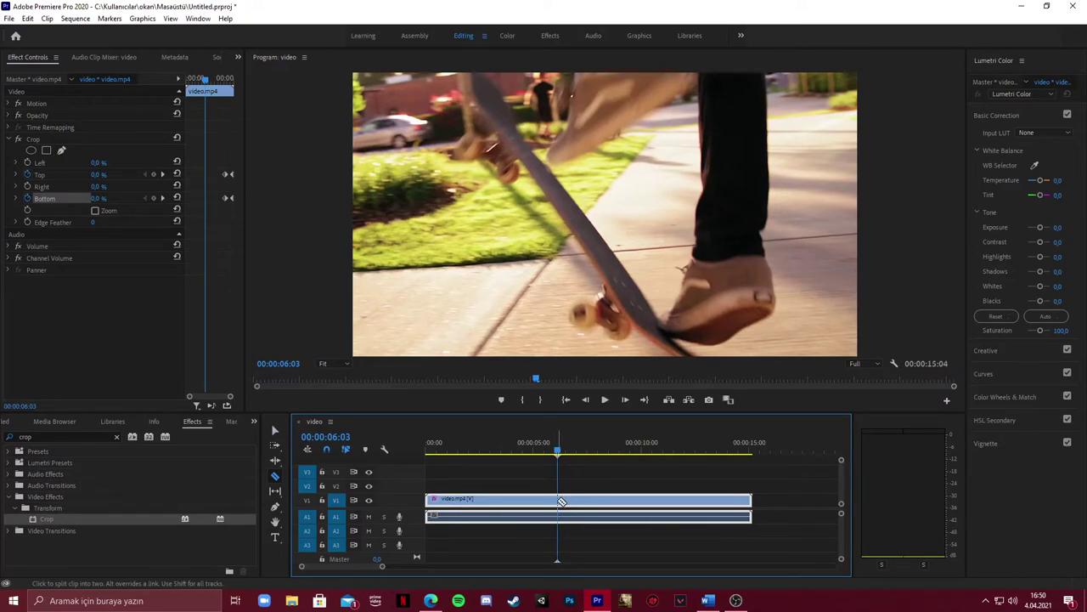
Cut video.mp4 at about 00:00:06:03, then scrub and play across the cut to check it
{"action": "left_click", "coordinate": [559, 501]}
{"action": "key", "text": "v"}
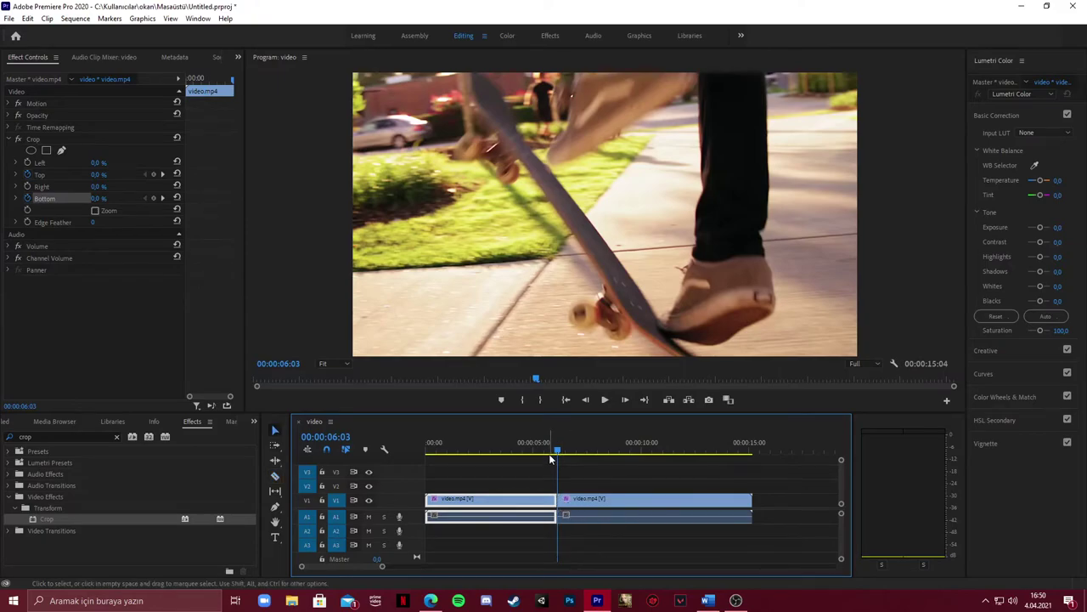
{"action": "left_click_drag", "start_coordinate": [556, 453], "coordinate": [544, 453]}
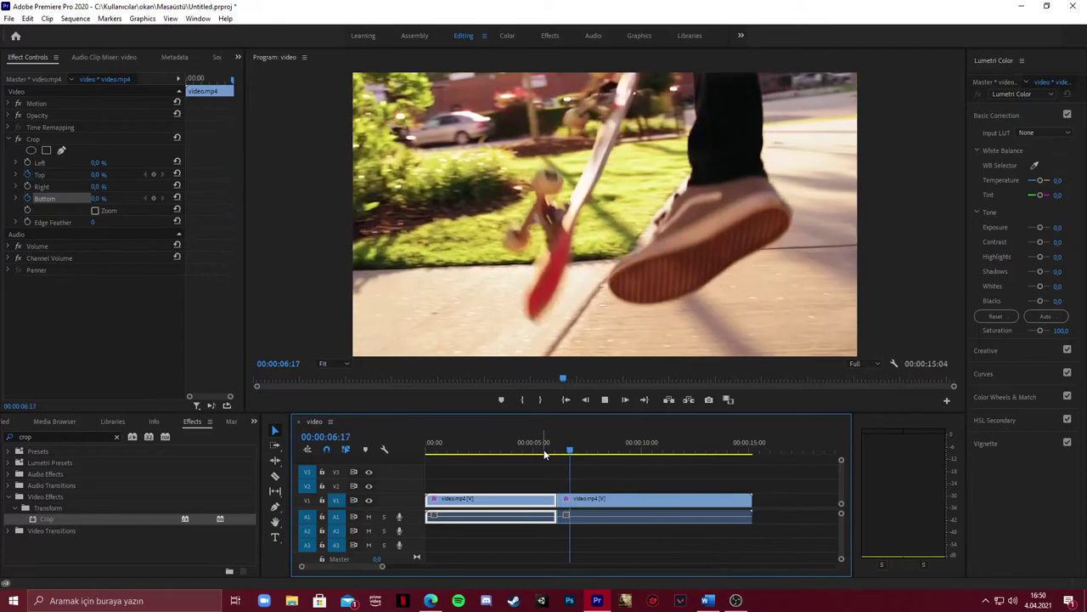
{"action": "key", "text": "space"}
{"action": "left_click_drag", "start_coordinate": [569, 451], "coordinate": [425, 452]}
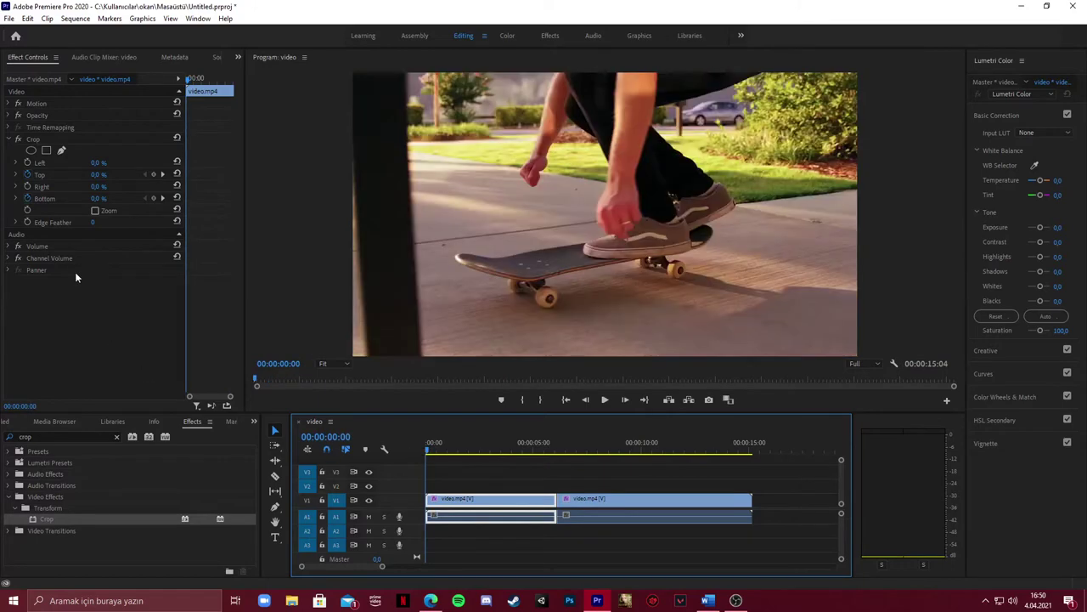
Delete the first clip's Crop Top and Bottom keyframes, confirming each warning, leaving both at 0%
{"action": "left_click", "coordinate": [28, 174]}
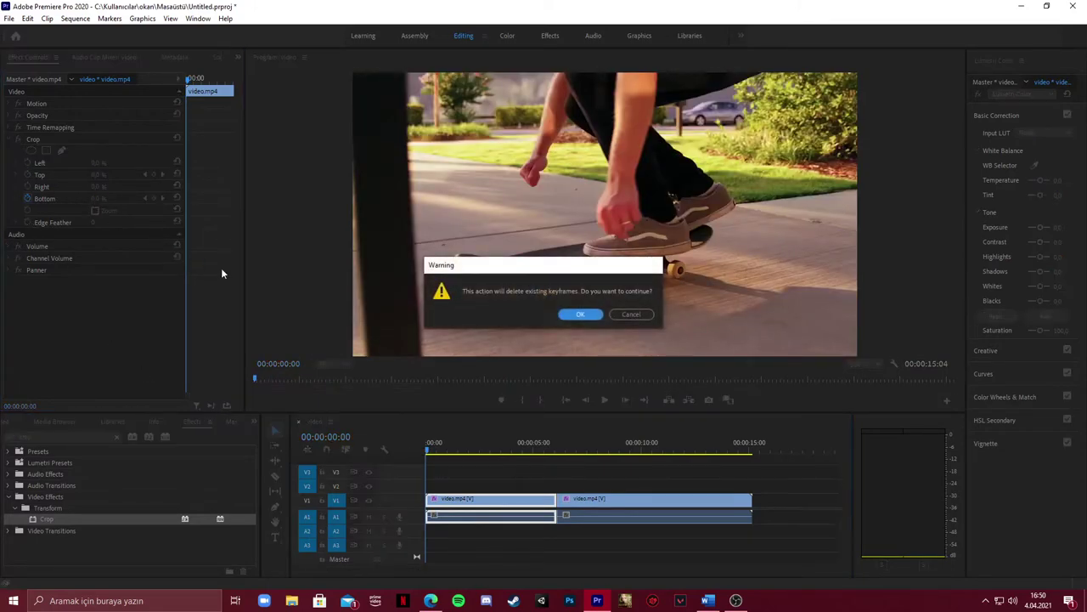
{"action": "left_click", "coordinate": [586, 314]}
{"action": "left_click", "coordinate": [26, 198]}
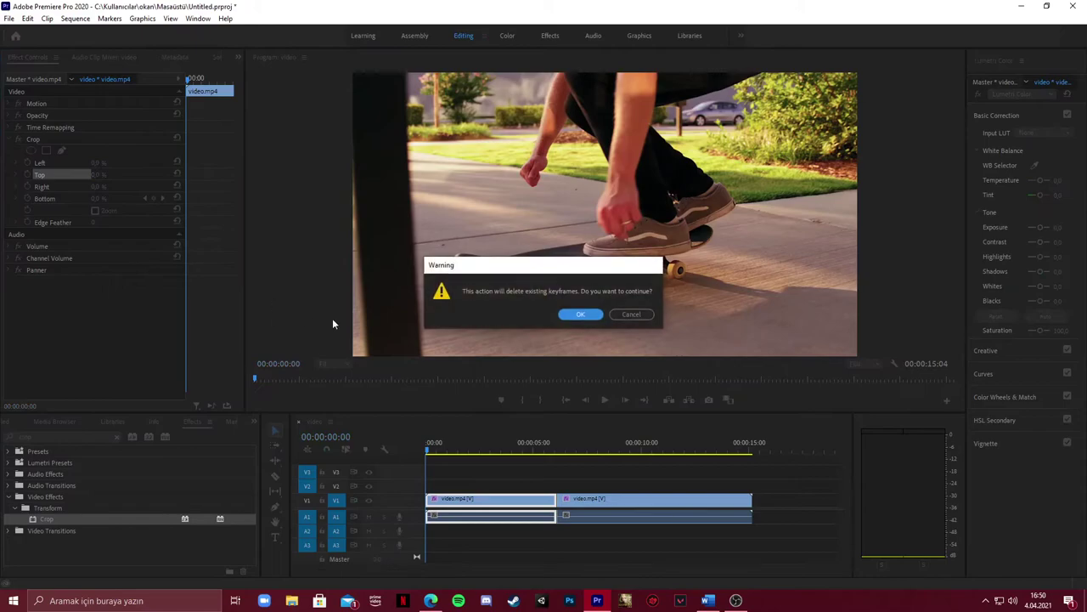
{"action": "left_click", "coordinate": [583, 313]}
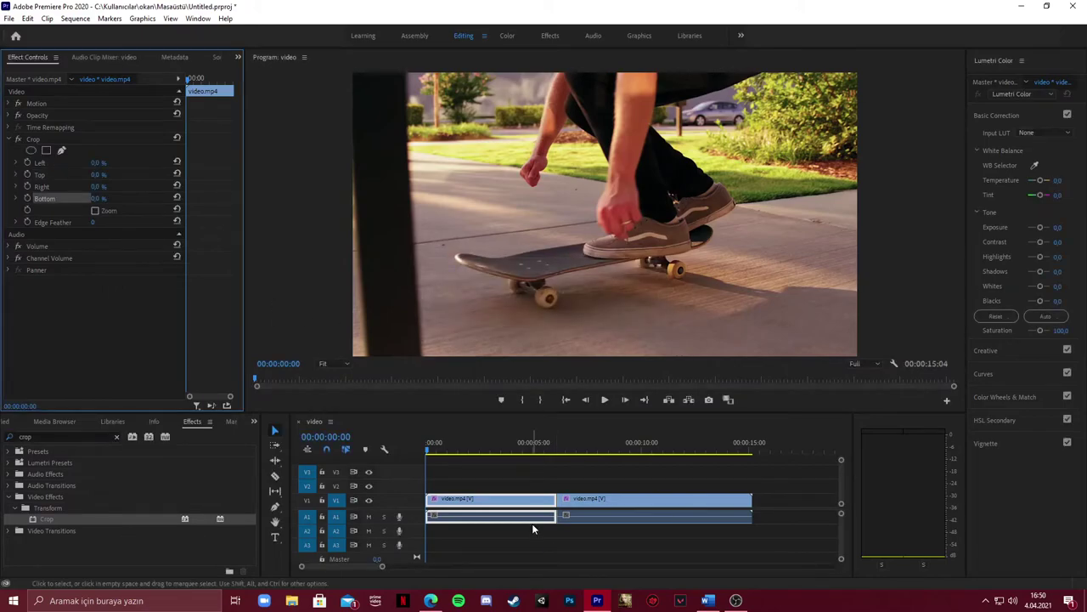
{"action": "left_click", "coordinate": [429, 454]}
{"action": "mouse_move", "coordinate": [429, 455]}
{"action": "left_mouse_down"}
{"action": "mouse_move", "coordinate": [621, 454]}
{"action": "mouse_move", "coordinate": [426, 455]}
{"action": "left_mouse_up"}
{"action": "left_click", "coordinate": [633, 498]}
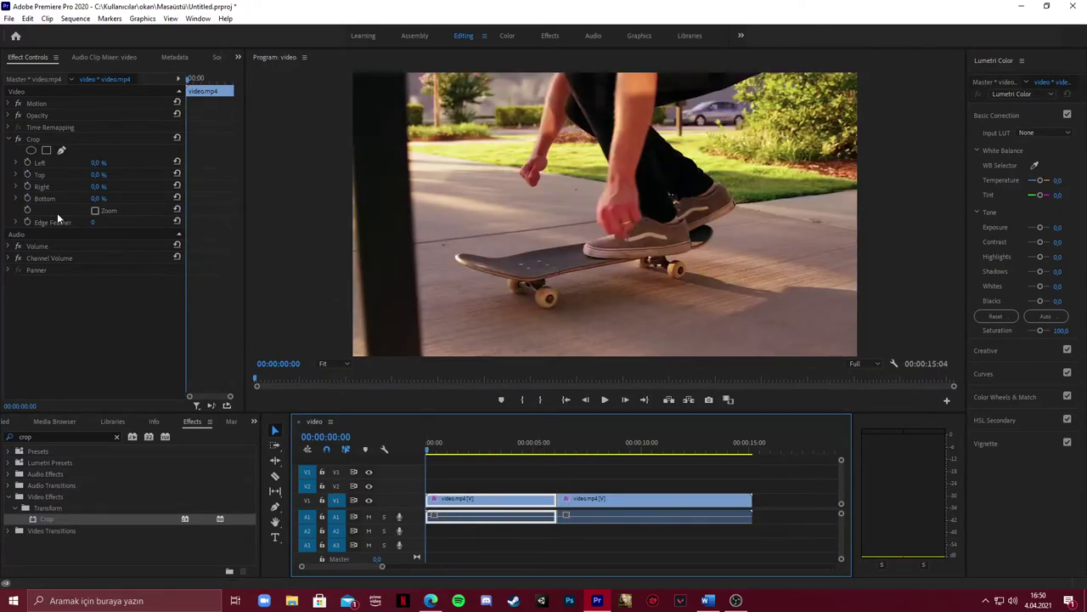
At 0:00, set Crop Top and Bottom to 50% and start keyframing them
{"action": "left_click", "coordinate": [104, 174]}
{"action": "type", "text": "50"}
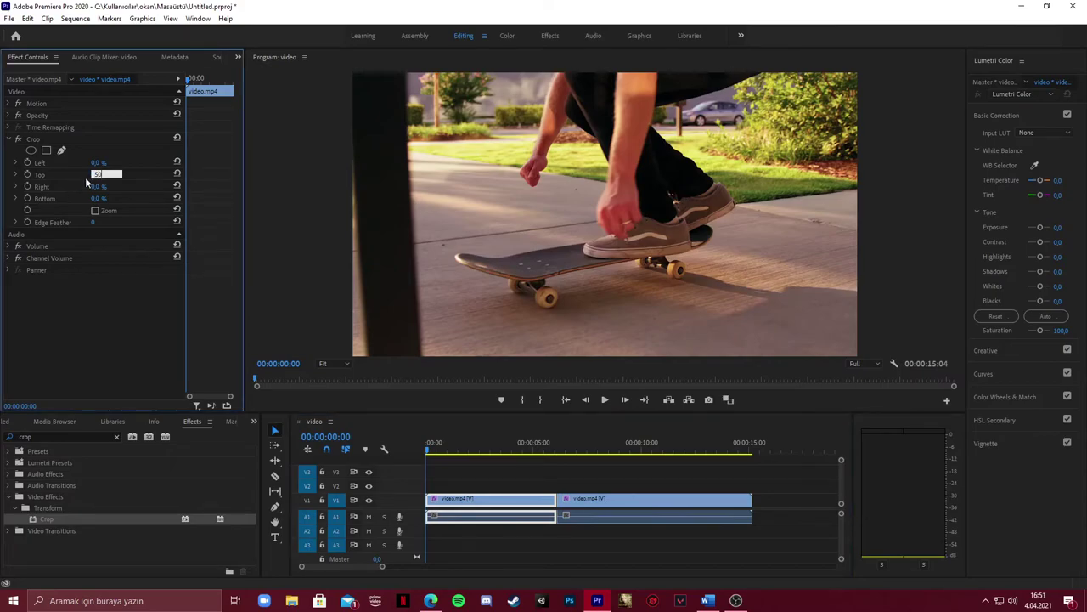
{"action": "left_click", "coordinate": [99, 197]}
{"action": "type", "text": "50"}
{"action": "key", "text": "Return"}
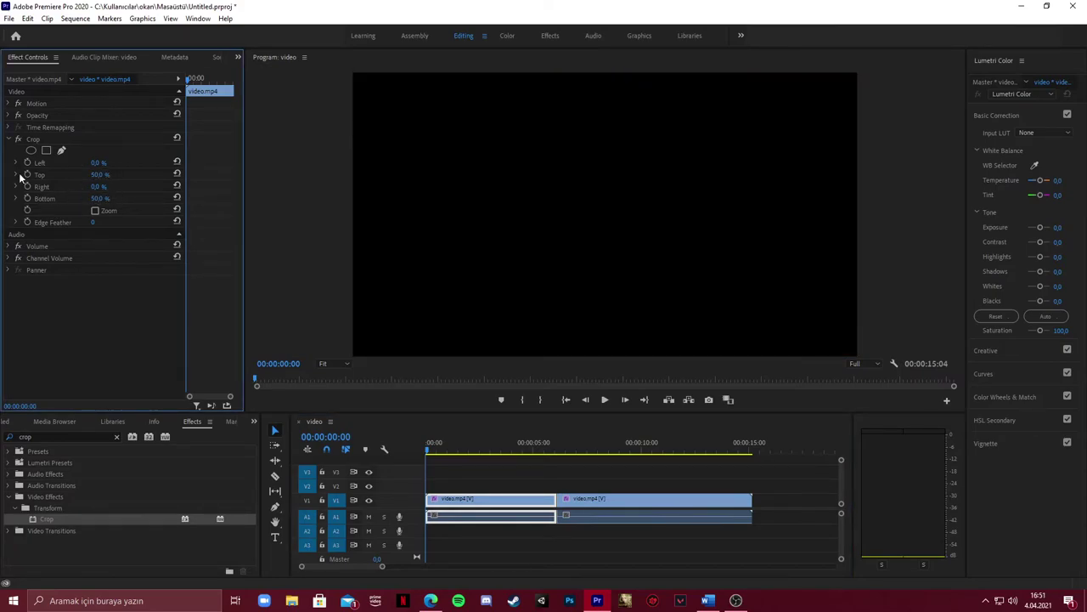
{"action": "left_click", "coordinate": [27, 197]}
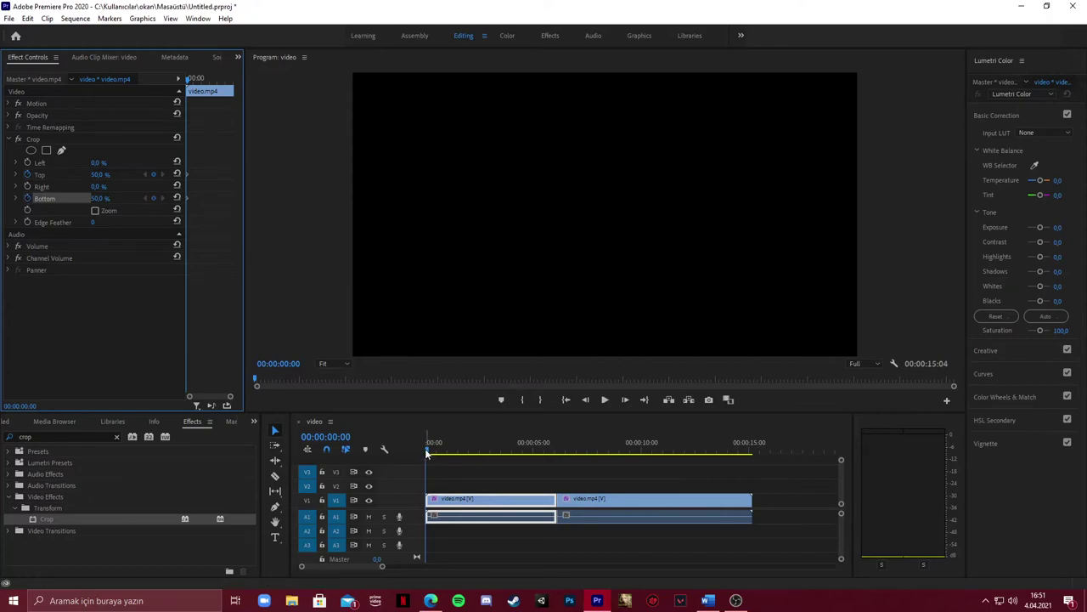
{"action": "left_click", "coordinate": [448, 454]}
At 2 seconds, set Crop Top and Bottom to 0% to reveal the full frame
{"action": "left_click_drag", "start_coordinate": [449, 453], "coordinate": [467, 452]}
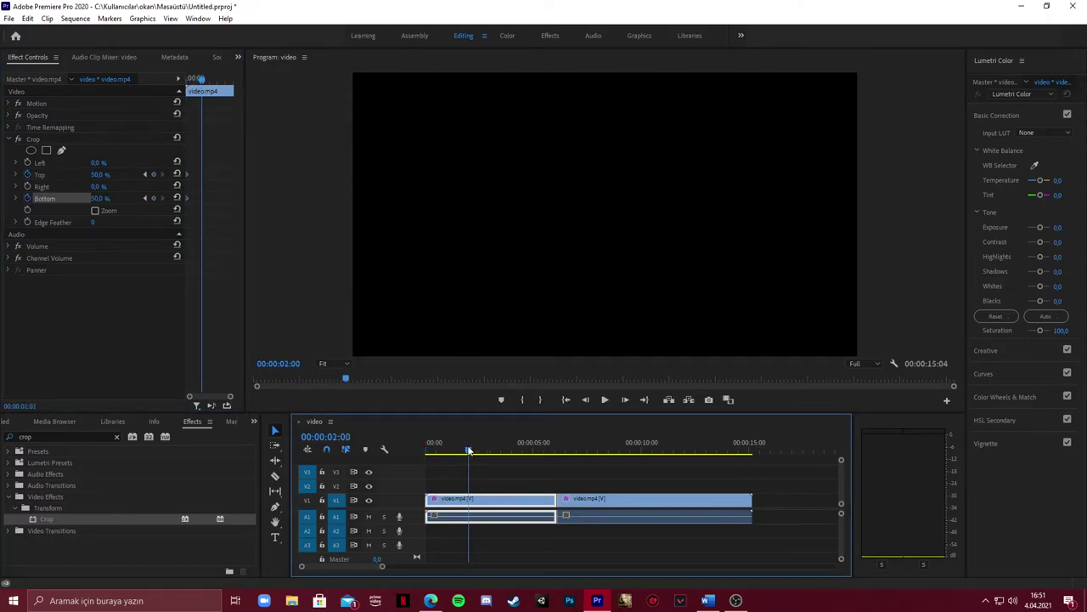
{"action": "left_click_drag", "start_coordinate": [468, 450], "coordinate": [471, 451]}
{"action": "left_click", "coordinate": [102, 174]}
{"action": "type", "text": "0"}
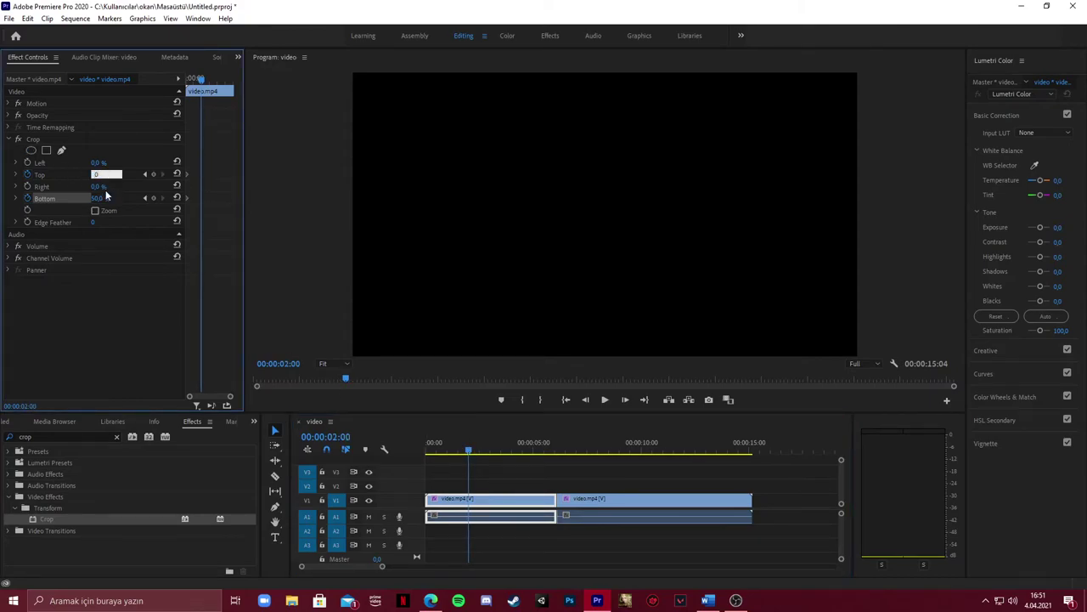
{"action": "key", "text": "Return"}
{"action": "left_click", "coordinate": [97, 198]}
{"action": "type", "text": "0"}
{"action": "key", "text": "Return"}
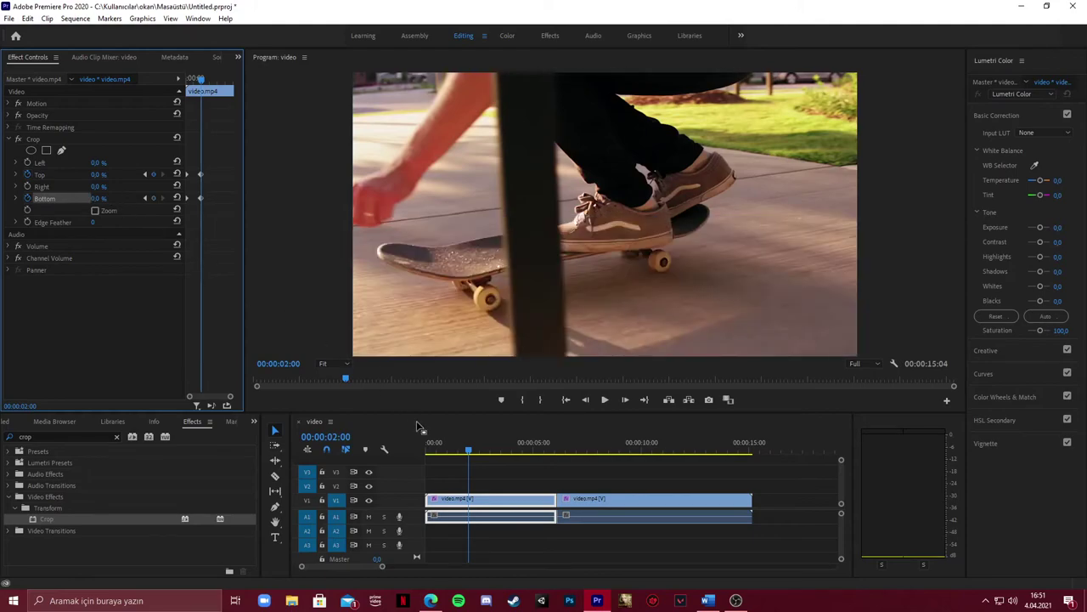
{"action": "left_click_drag", "start_coordinate": [470, 450], "coordinate": [414, 445]}
{"action": "key", "text": "space"}
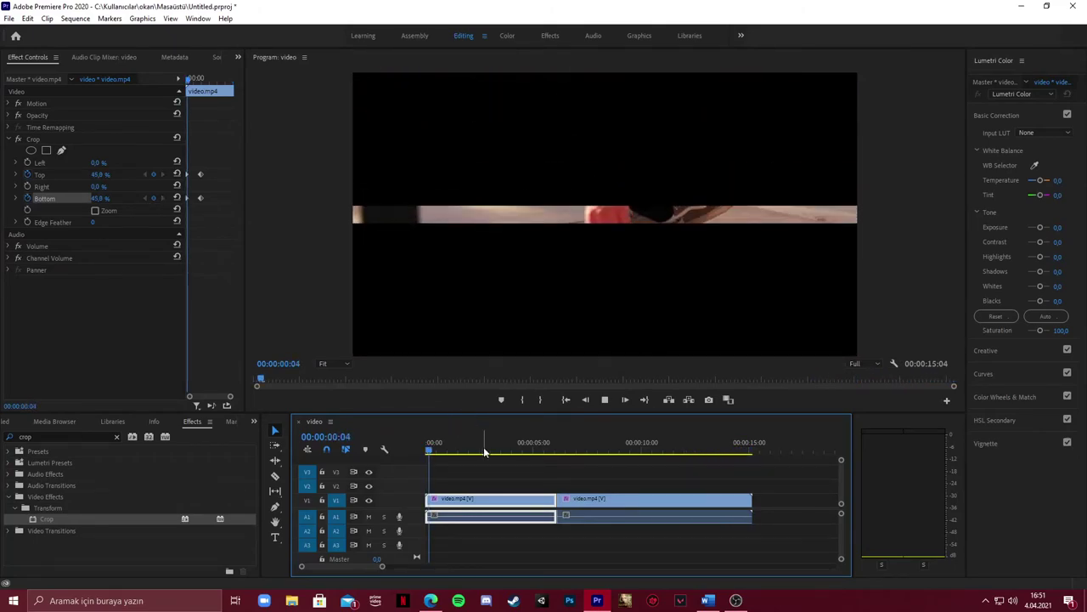
{"action": "mouse_move", "coordinate": [447, 453]}
{"action": "left_mouse_down"}
{"action": "mouse_move", "coordinate": [513, 470]}
{"action": "mouse_move", "coordinate": [424, 473]}
{"action": "mouse_move", "coordinate": [465, 456]}
{"action": "left_mouse_up"}
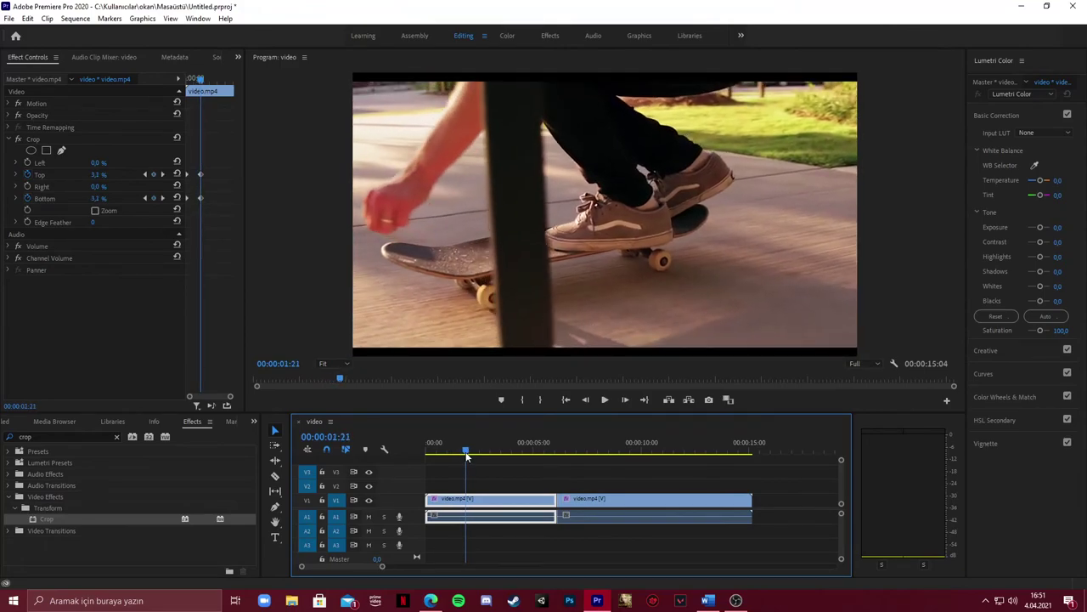
{"action": "mouse_move", "coordinate": [466, 449]}
{"action": "left_mouse_down"}
{"action": "mouse_move", "coordinate": [680, 450]}
{"action": "mouse_move", "coordinate": [448, 481]}
{"action": "mouse_move", "coordinate": [634, 463]}
{"action": "left_mouse_up"}
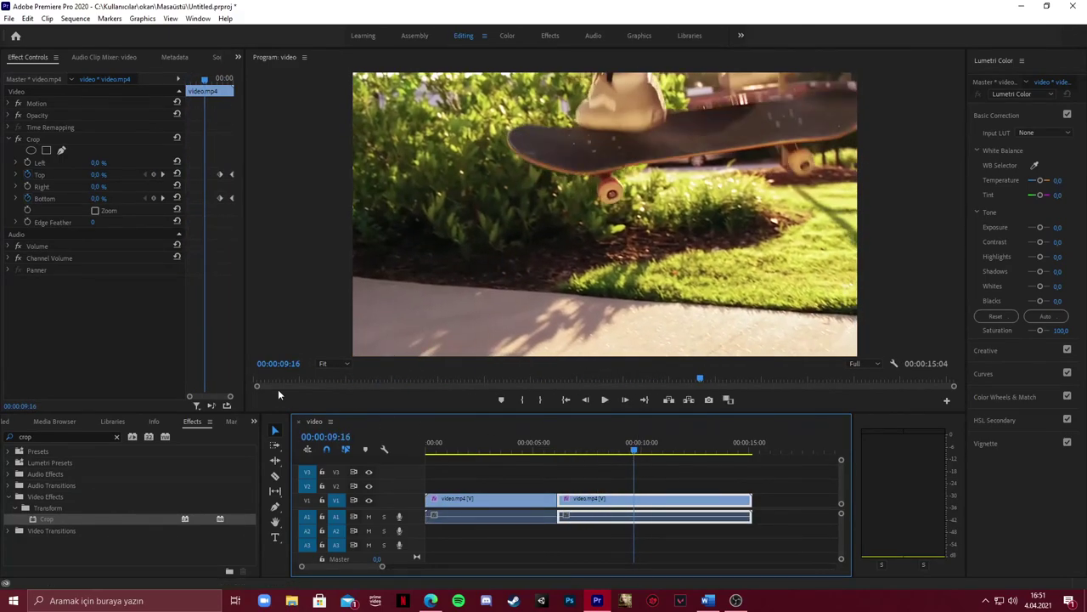